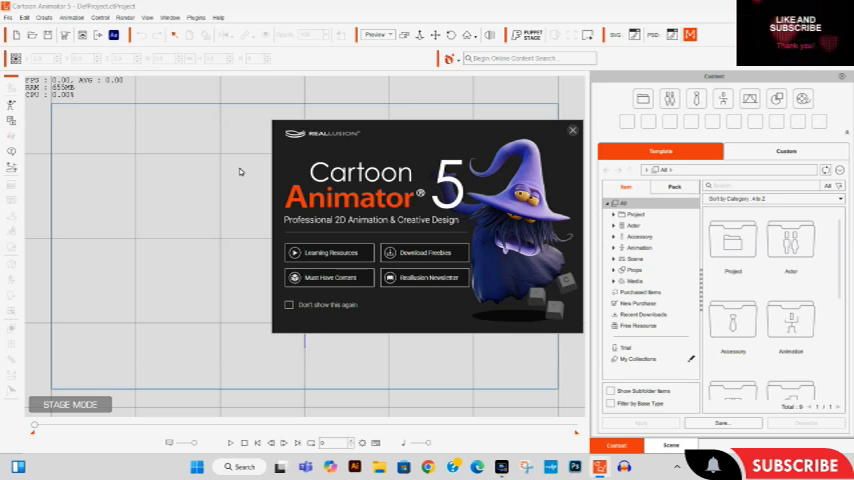
# Dismiss the welcome screen and list the New Purchase content under the Pack grouping
pyautogui.click(572, 132)
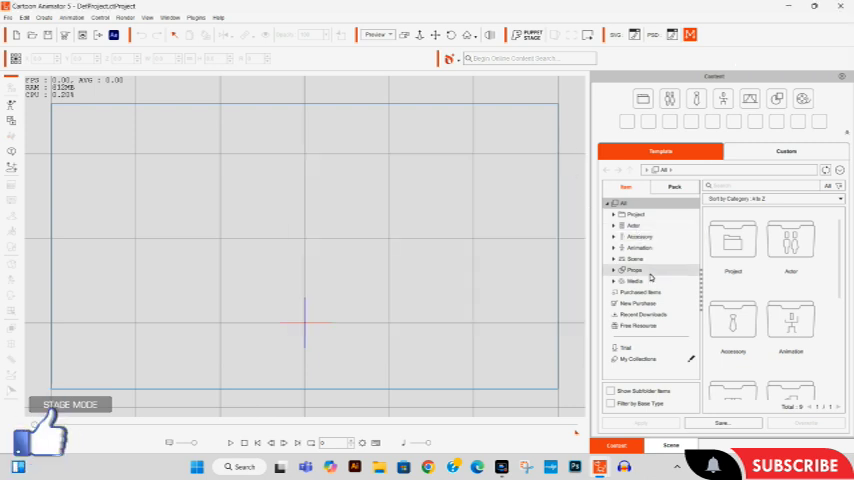
pyautogui.click(675, 187)
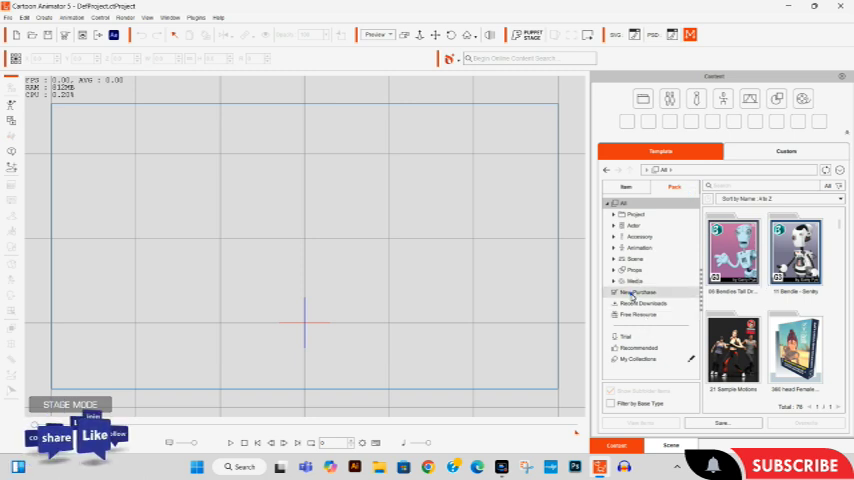
pyautogui.click(637, 291)
# Drag the Tunu boy actor onto the stage, then enlarge and lower him
pyautogui.doubleClick(734, 256)
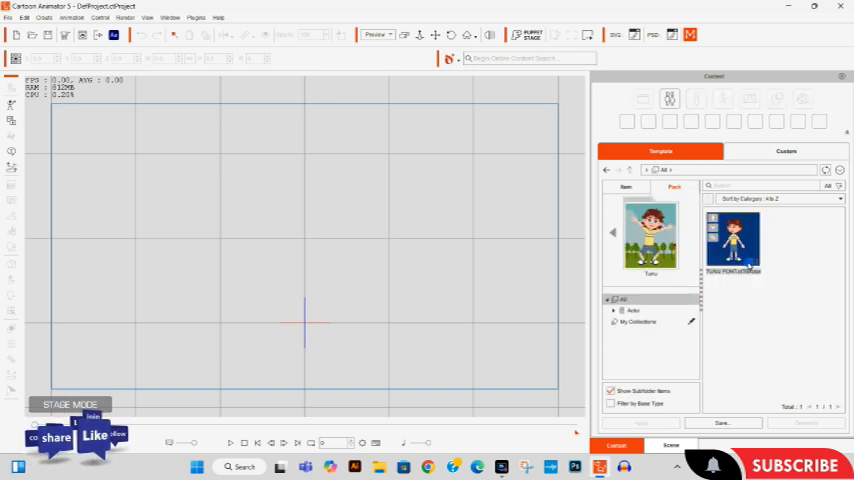
pyautogui.moveTo(734, 240); pyautogui.dragTo(358, 238)
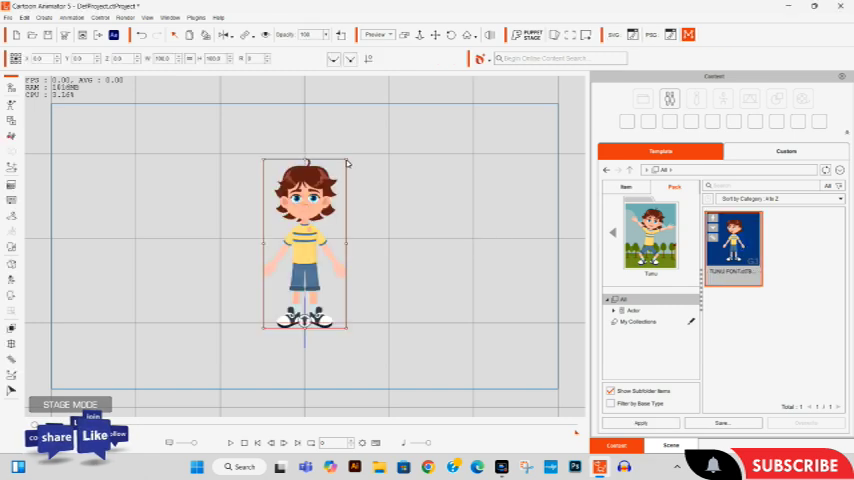
pyautogui.moveTo(344, 160); pyautogui.dragTo(458, 119)
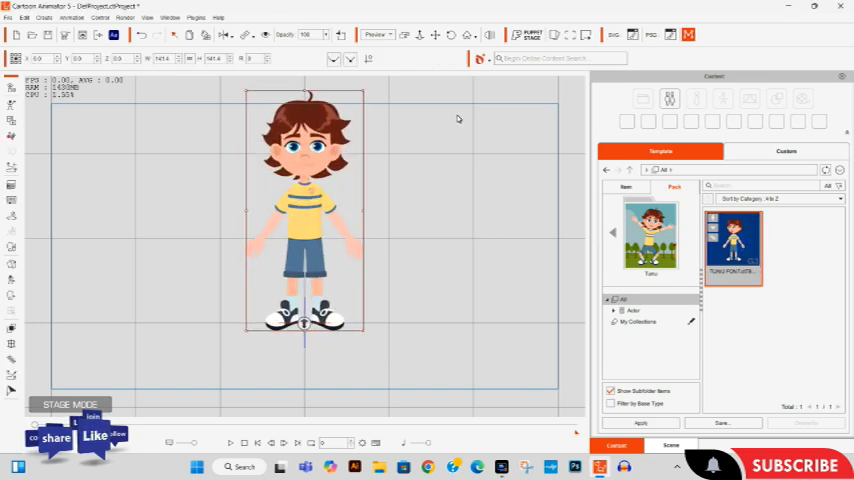
pyautogui.moveTo(304, 210); pyautogui.dragTo(313, 240)
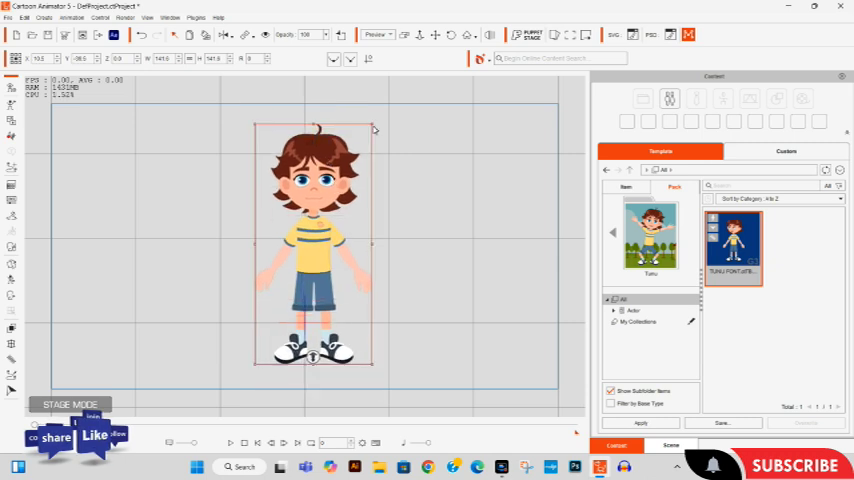
pyautogui.moveTo(374, 128); pyautogui.dragTo(396, 80)
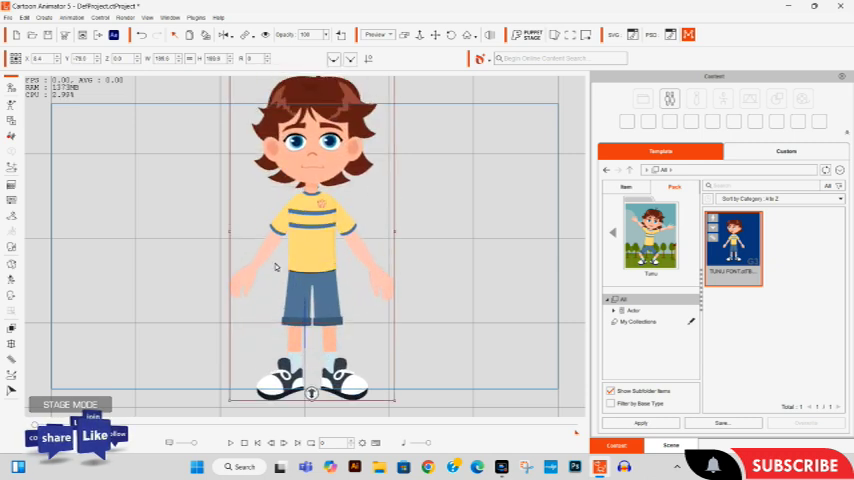
pyautogui.moveTo(300, 80); pyautogui.dragTo(300, 120)
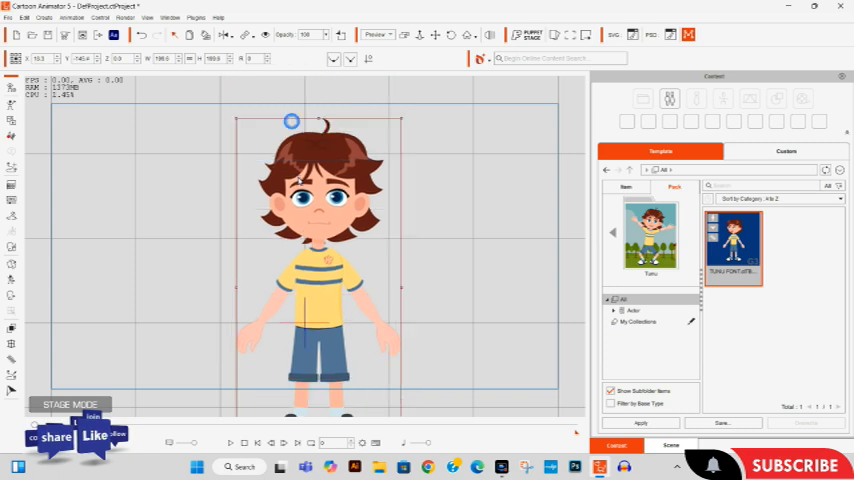
# Undo the tilt, shrink the boy so his shoes fit, and enter Composer Mode
pyautogui.moveTo(235, 118); pyautogui.dragTo(255, 135)
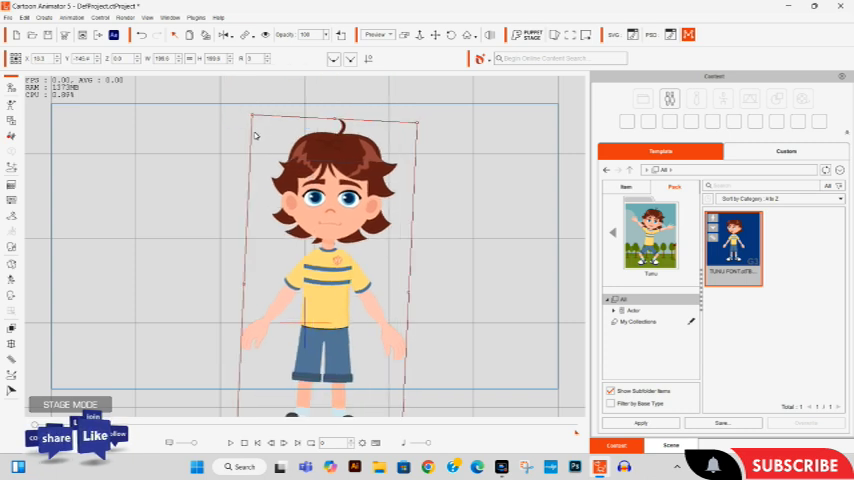
pyautogui.hotkey('ctrl', 'z')
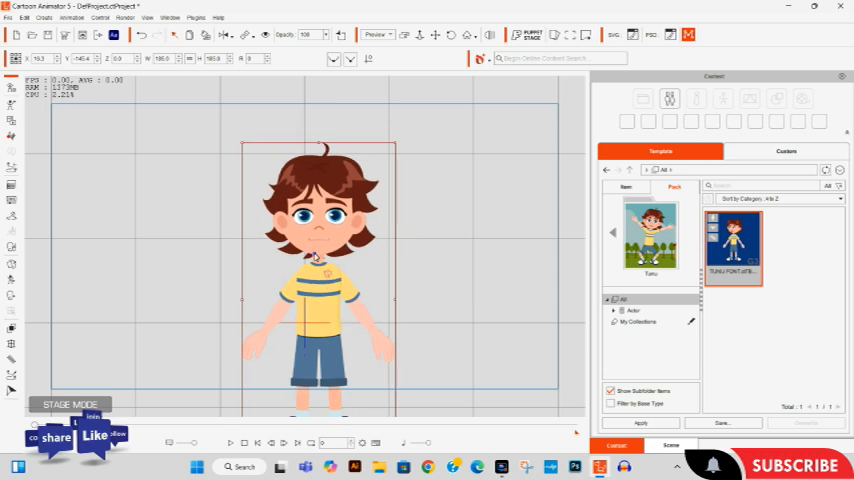
pyautogui.moveTo(240, 124); pyautogui.dragTo(246, 104)
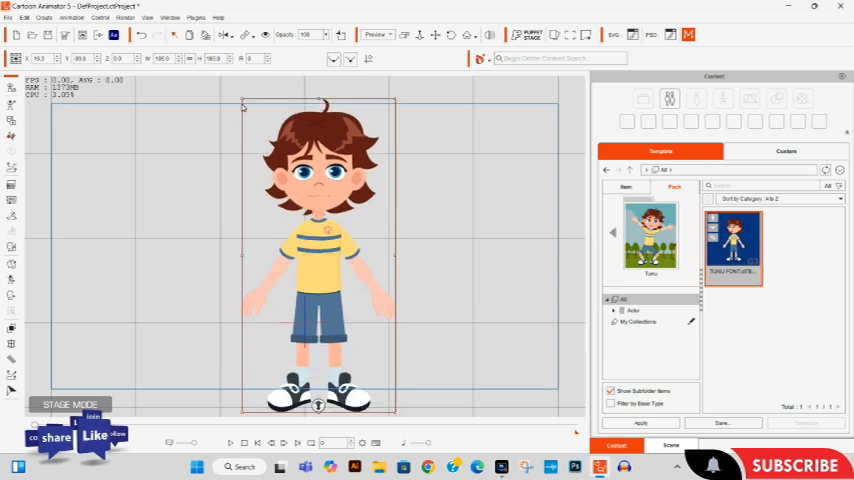
pyautogui.moveTo(242, 104)
pyautogui.mouseDown()
pyautogui.moveTo(288, 178)
pyautogui.moveTo(282, 190)
pyautogui.mouseUp()
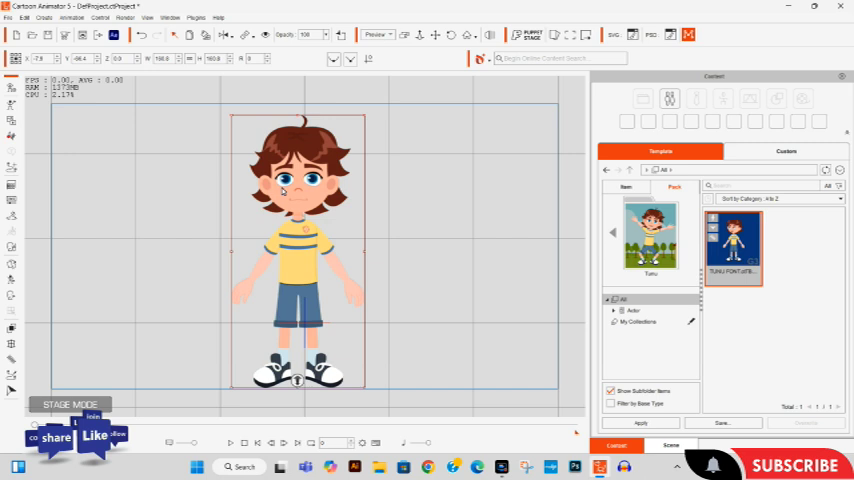
pyautogui.click(11, 89)
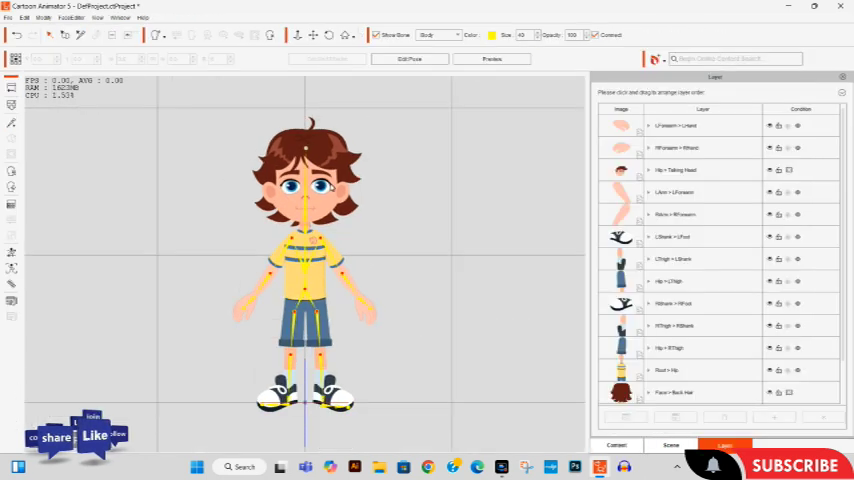
# Give the Left Eye the ScareClose sprite after trying SmileClose and EyeSquint
pyautogui.click(305, 195)
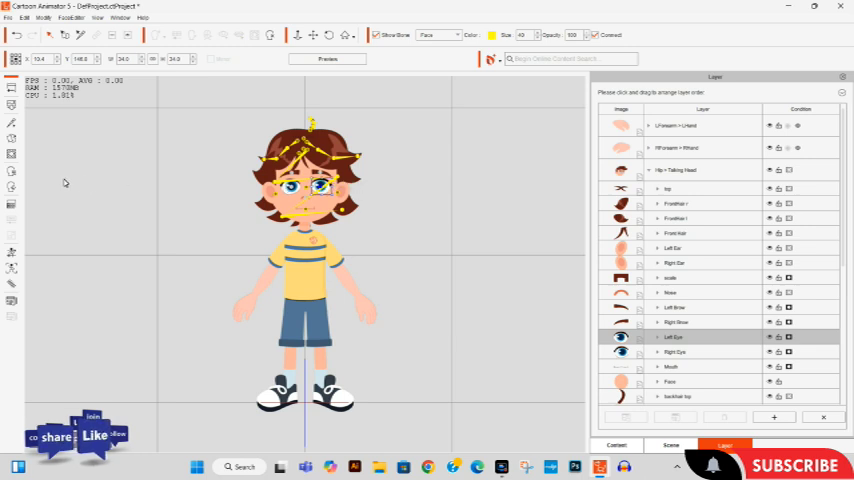
pyautogui.click(11, 140)
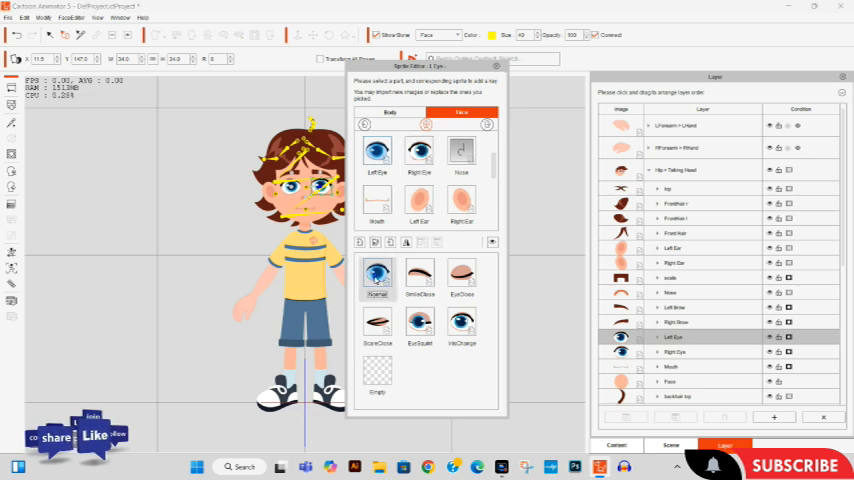
pyautogui.click(419, 275)
pyautogui.click(461, 325)
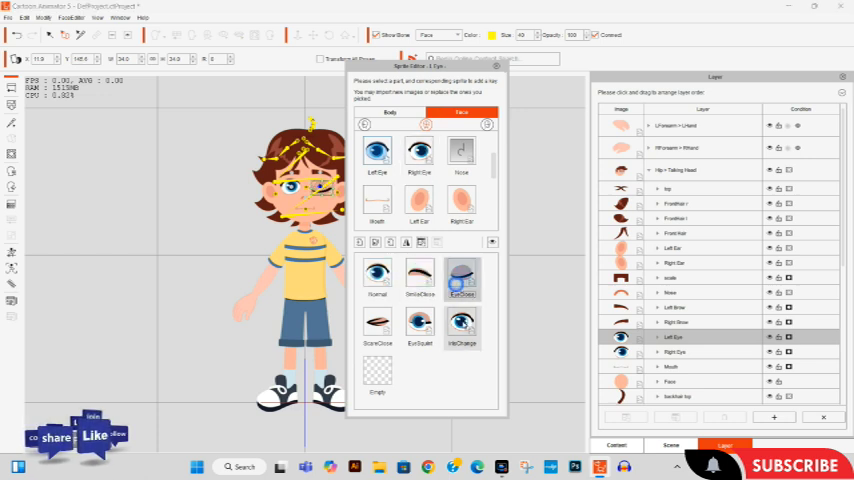
pyautogui.click(419, 325)
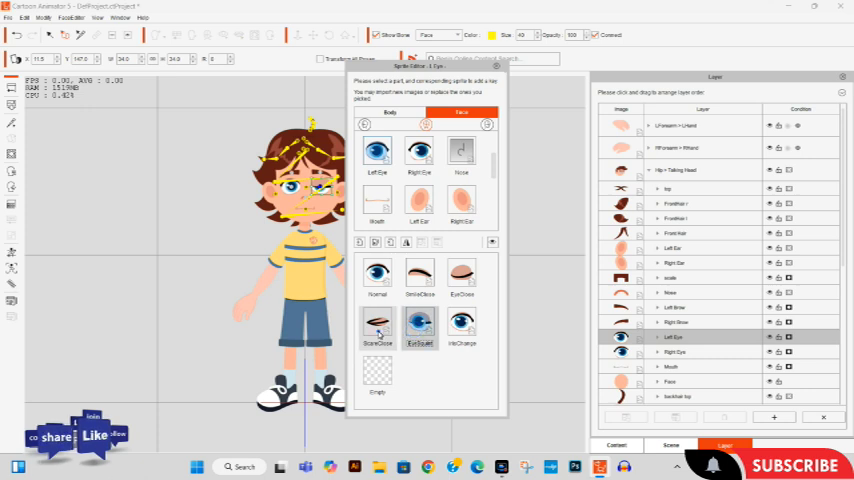
pyautogui.click(378, 328)
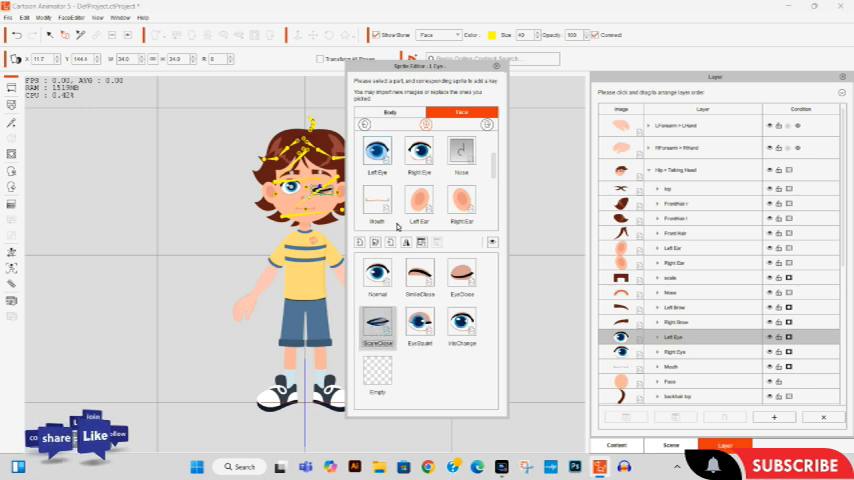
pyautogui.click(405, 114)
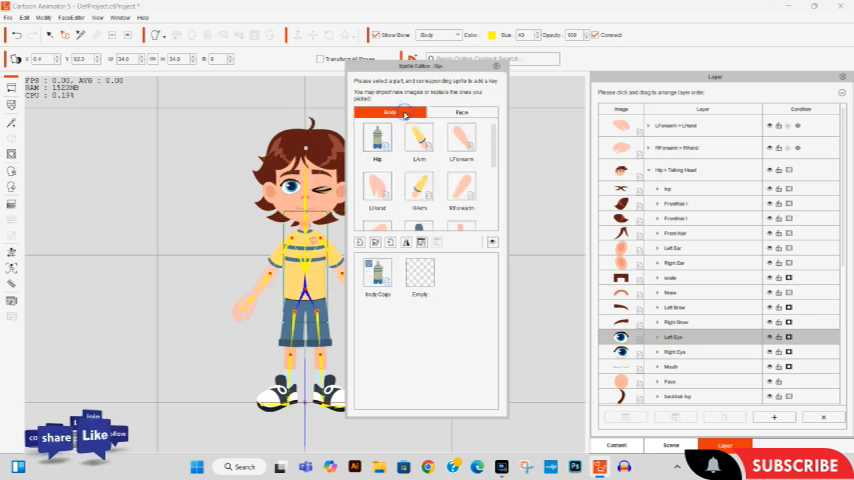
# Replace the Mouth sprite with the teeth-showing variant from the Face tab, then select the right hand
pyautogui.click(312, 212)
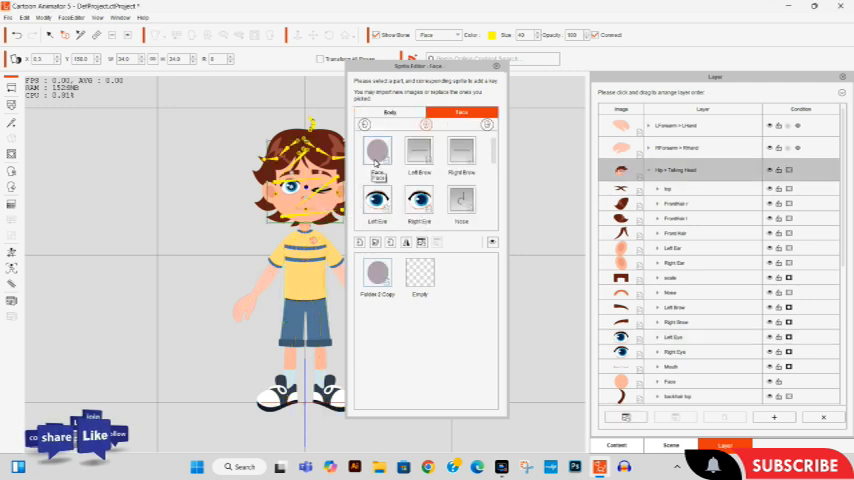
pyautogui.click(378, 153)
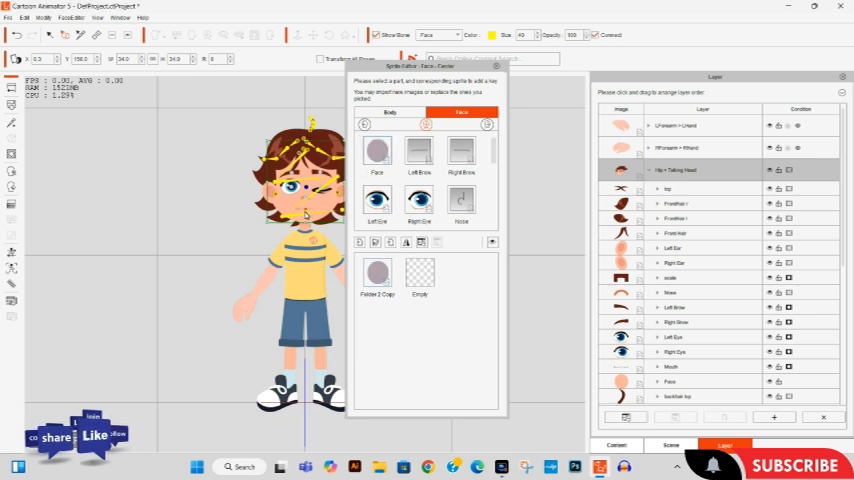
pyautogui.click(327, 205)
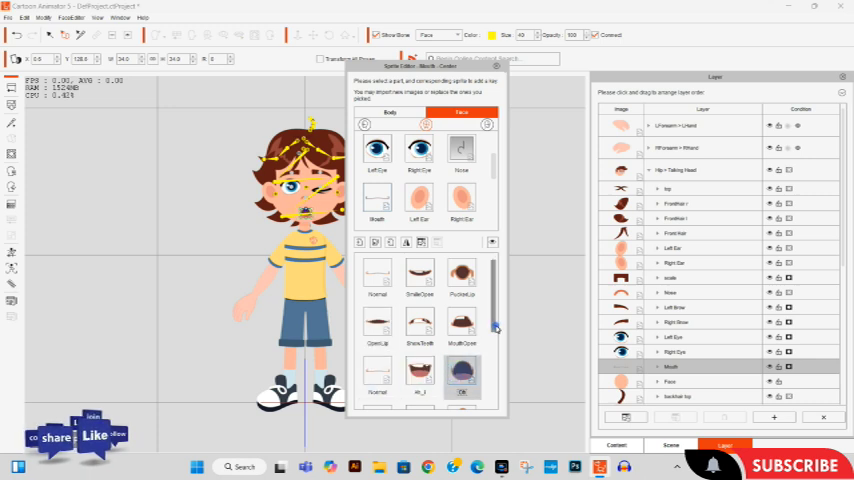
pyautogui.moveTo(492, 300); pyautogui.dragTo(492, 380)
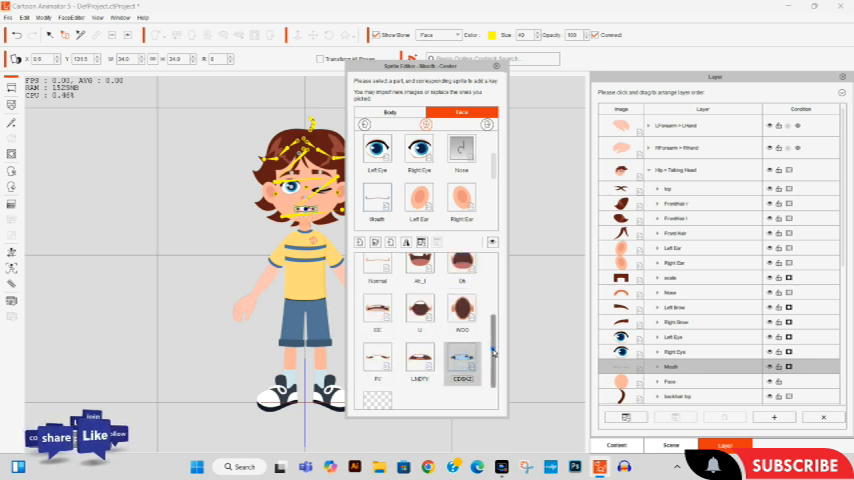
pyautogui.moveTo(492, 380); pyautogui.dragTo(492, 285)
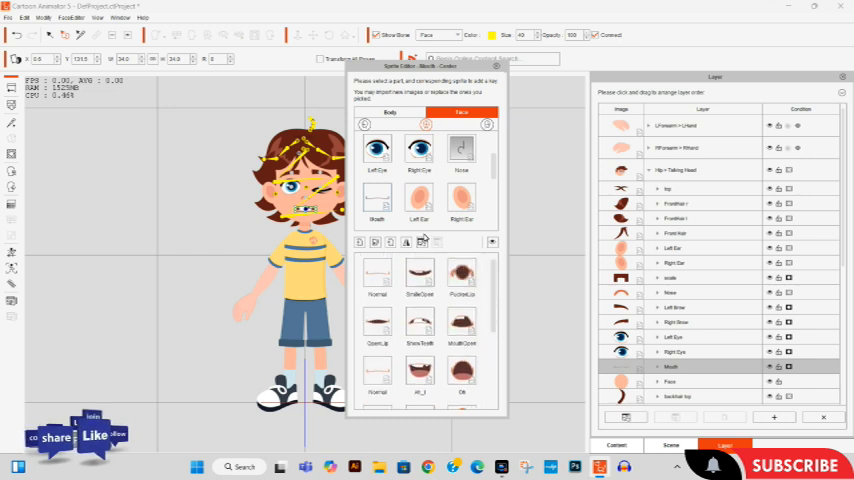
pyautogui.click(247, 303)
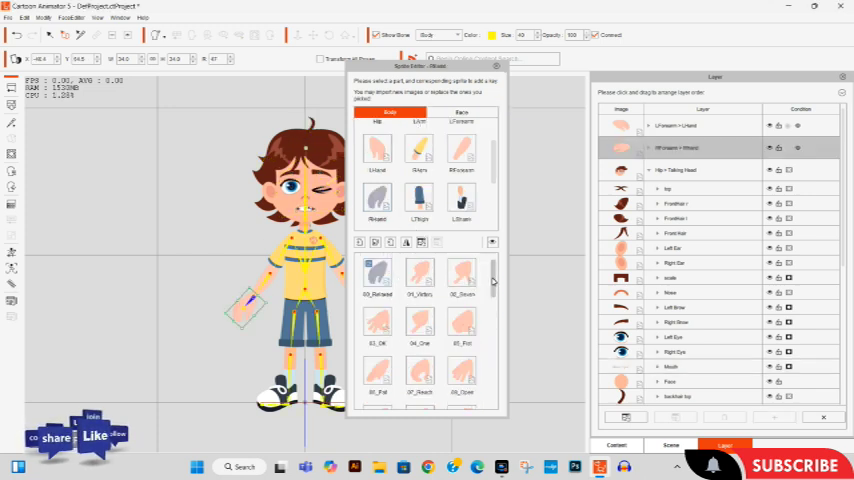
pyautogui.moveTo(492, 279); pyautogui.dragTo(492, 390)
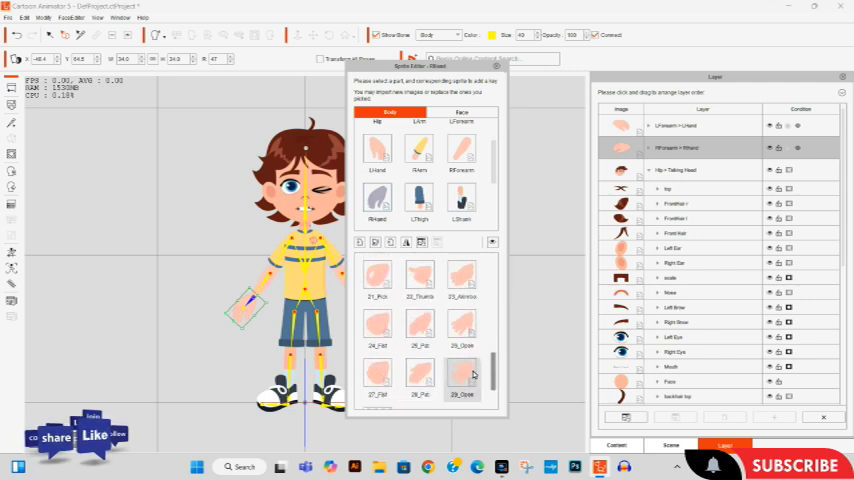
pyautogui.scroll(3, 440, 320)
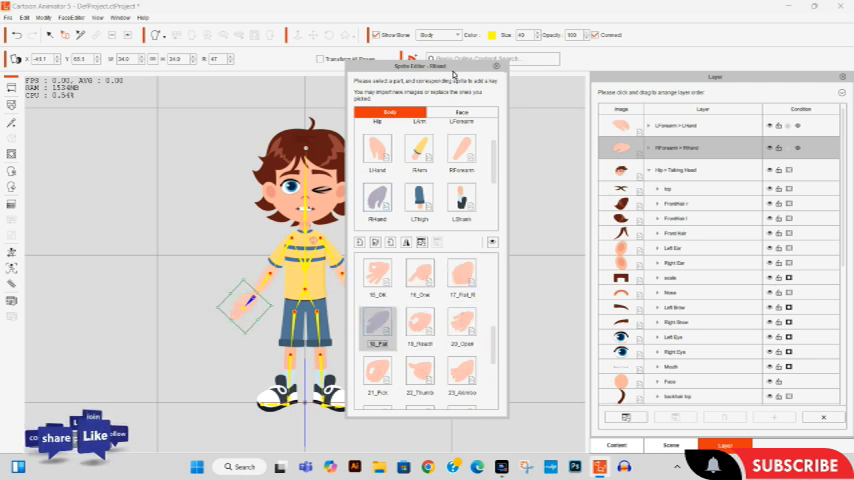
# Move the Sprite Editor aside, switch the left hand to another pose, then select the left foot
pyautogui.moveTo(451, 67); pyautogui.dragTo(569, 75)
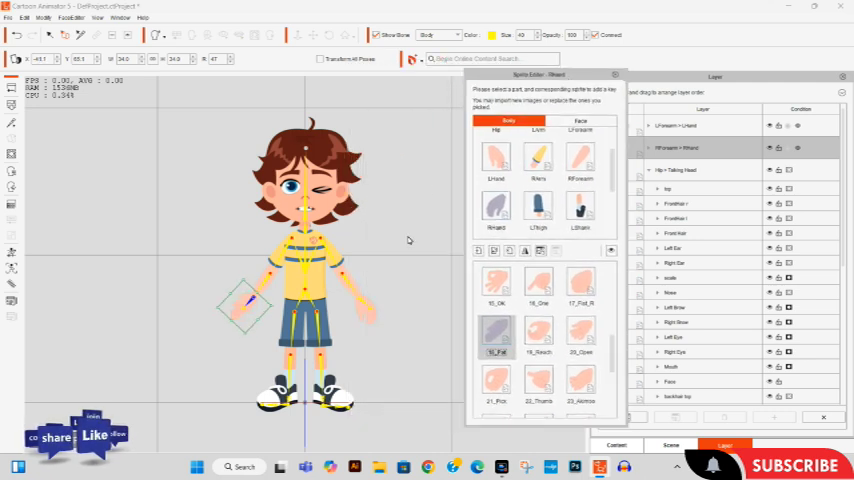
pyautogui.click(368, 317)
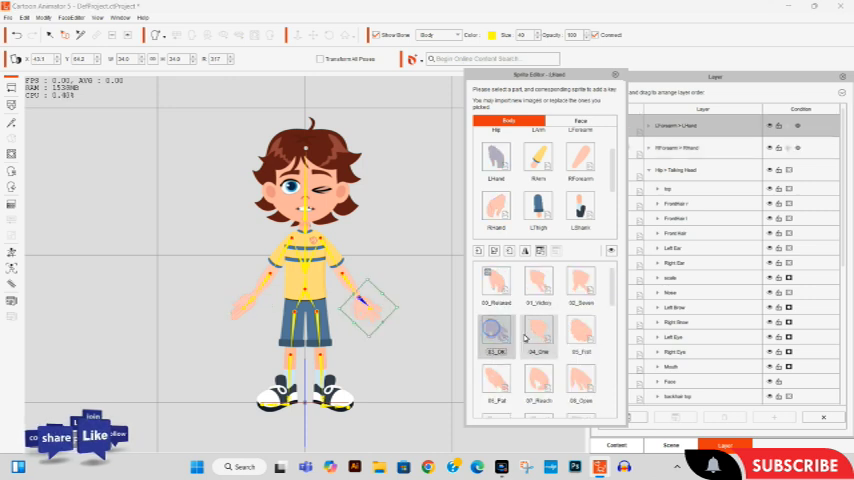
pyautogui.click(538, 332)
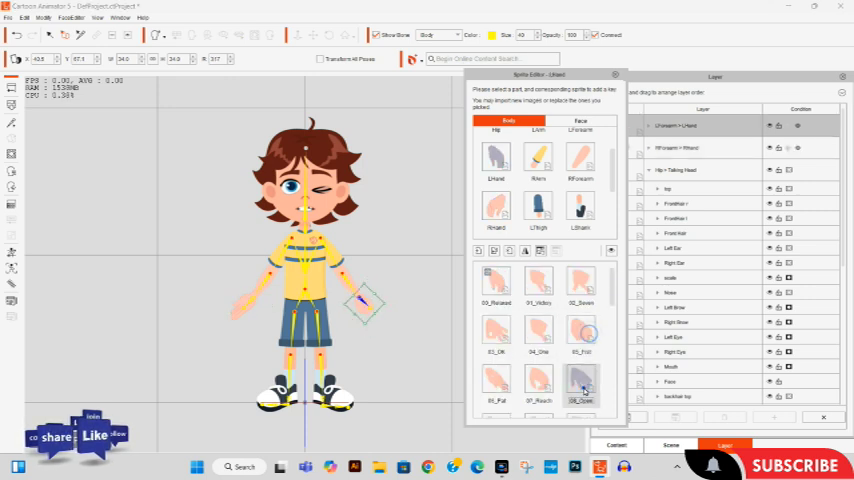
pyautogui.click(538, 385)
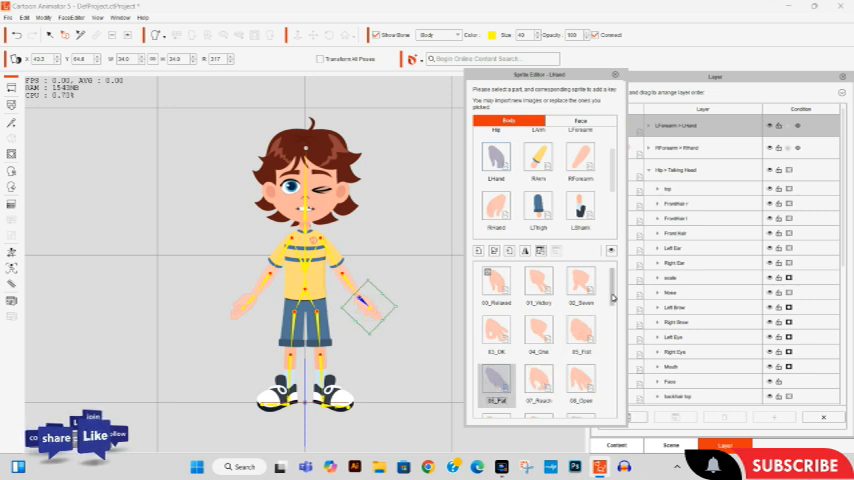
pyautogui.moveTo(611, 295); pyautogui.dragTo(611, 350)
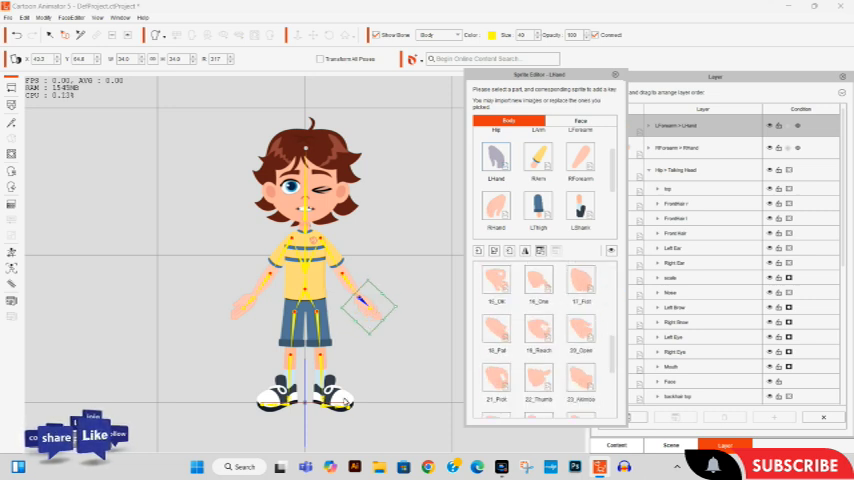
pyautogui.click(345, 402)
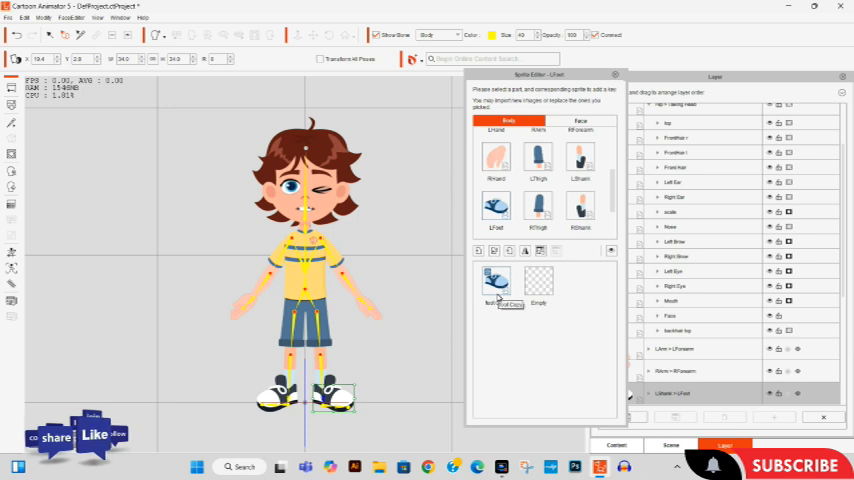
# Finish the left foot sprite label, close the Sprite Editor, and return to the stage
pyautogui.click(497, 285)
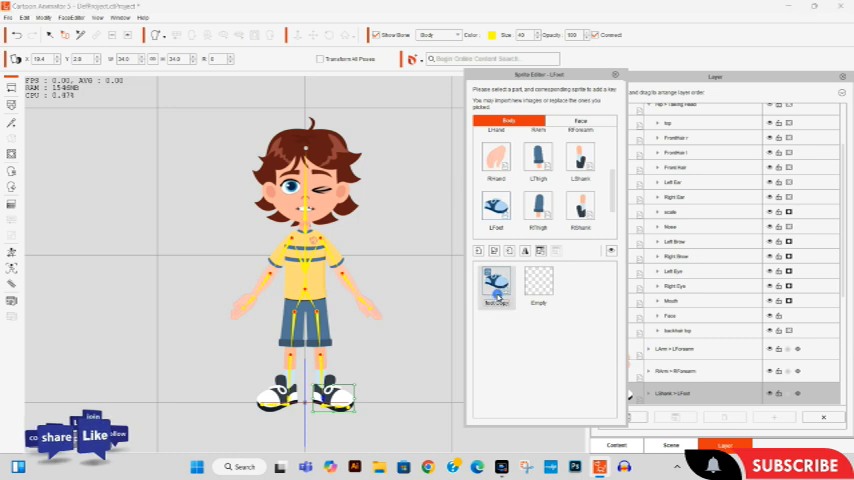
pyautogui.click(543, 379)
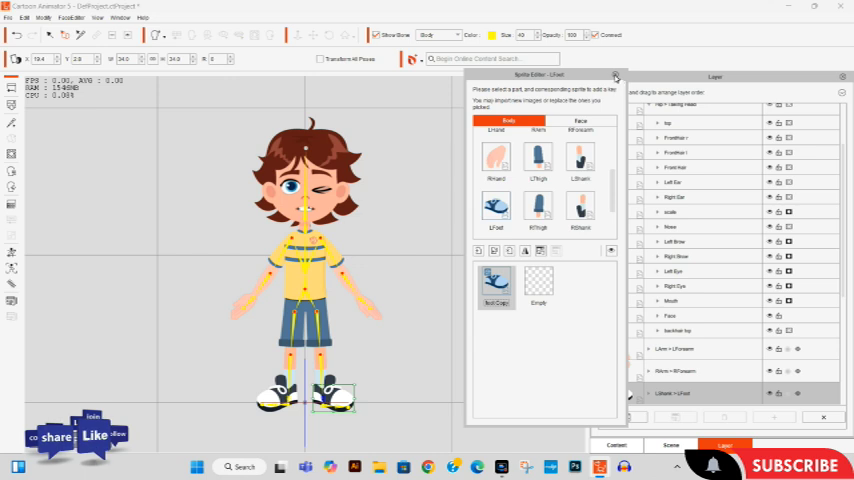
pyautogui.click(615, 76)
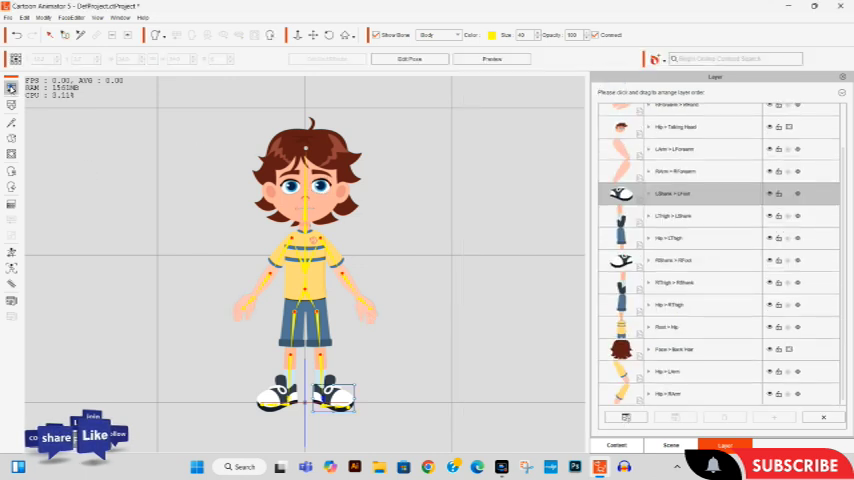
pyautogui.click(15, 58)
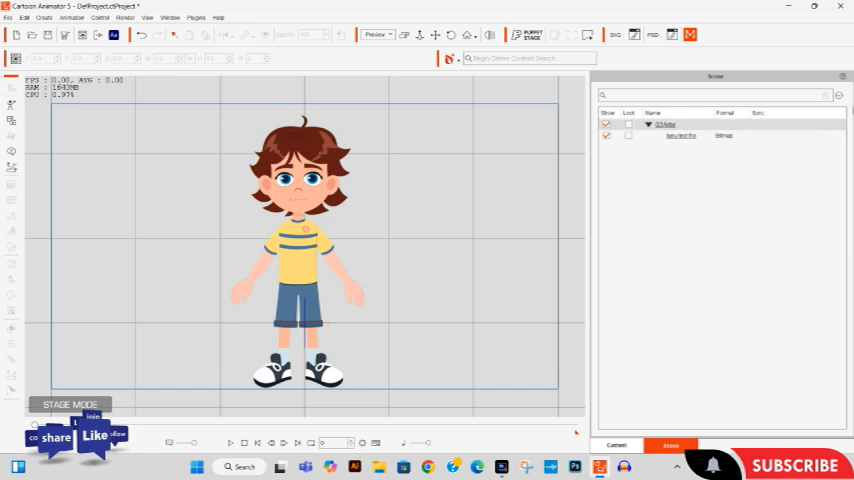
# Apply 14.png from the Medieval Exterior 2D scene pack as the stage background
pyautogui.click(843, 81)
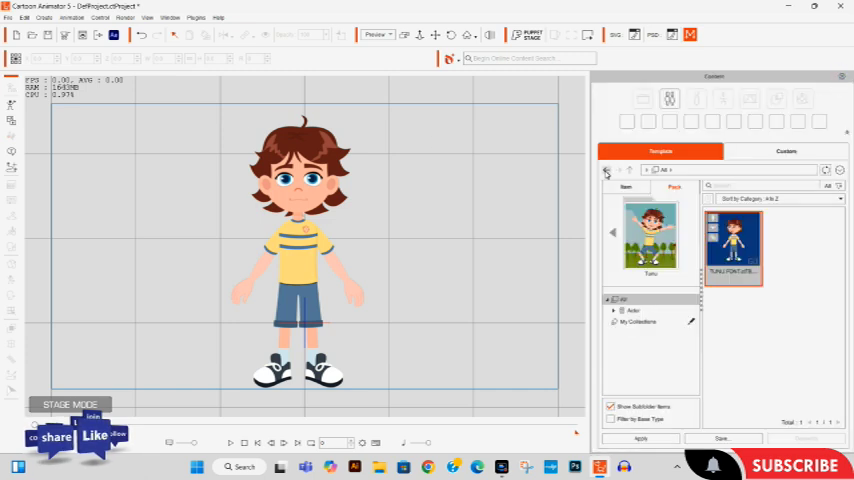
pyautogui.click(628, 173)
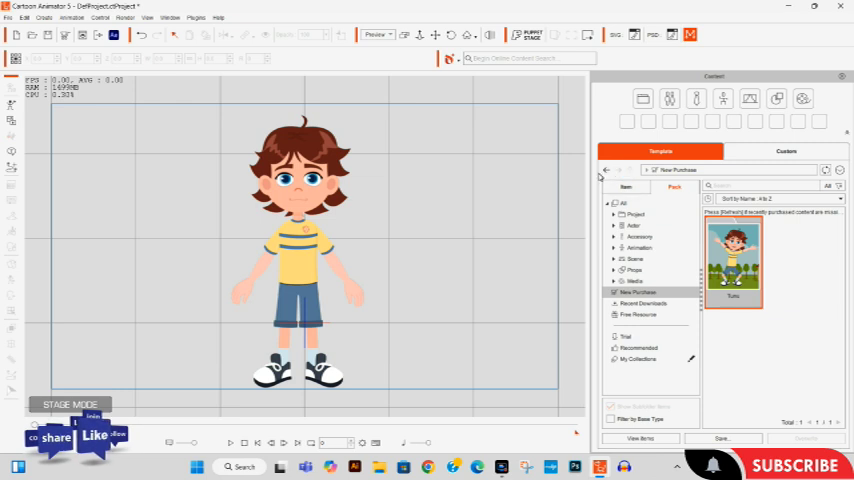
pyautogui.click(607, 174)
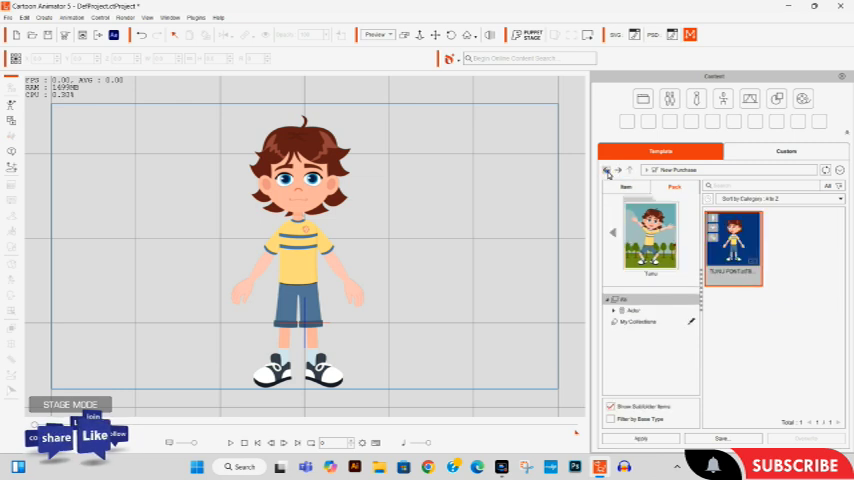
pyautogui.click(607, 172)
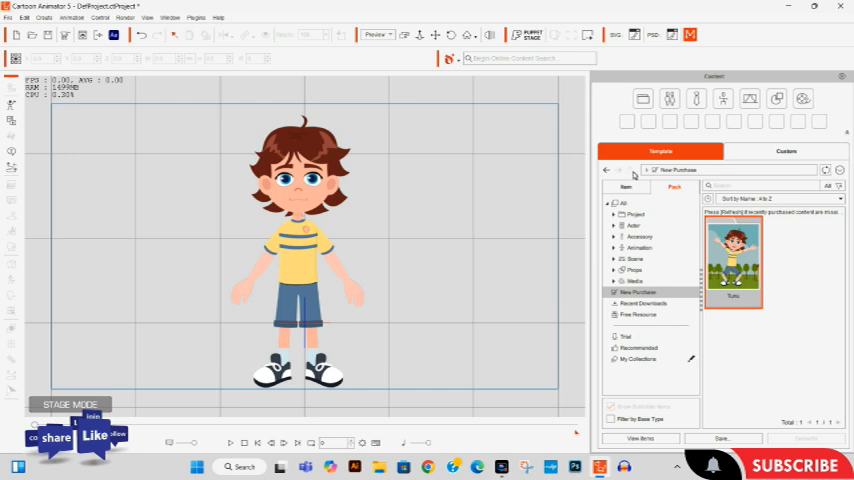
pyautogui.click(635, 259)
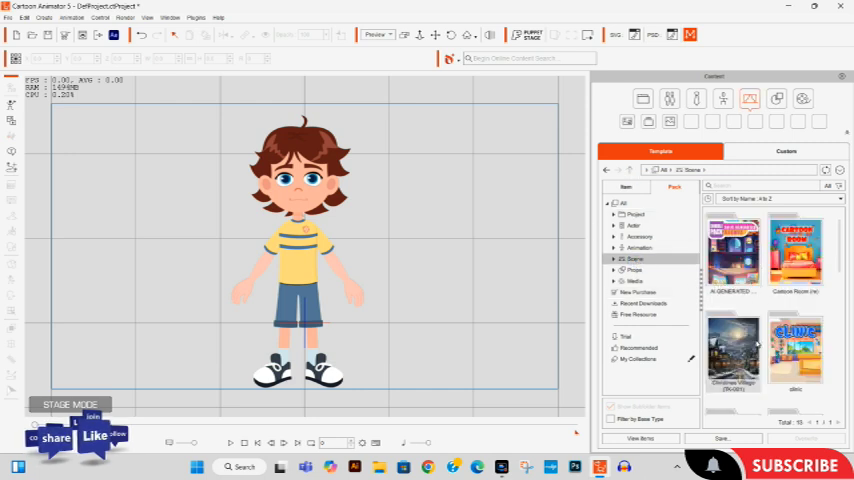
pyautogui.scroll(-2, 762, 296)
pyautogui.scroll(-1, 762, 296)
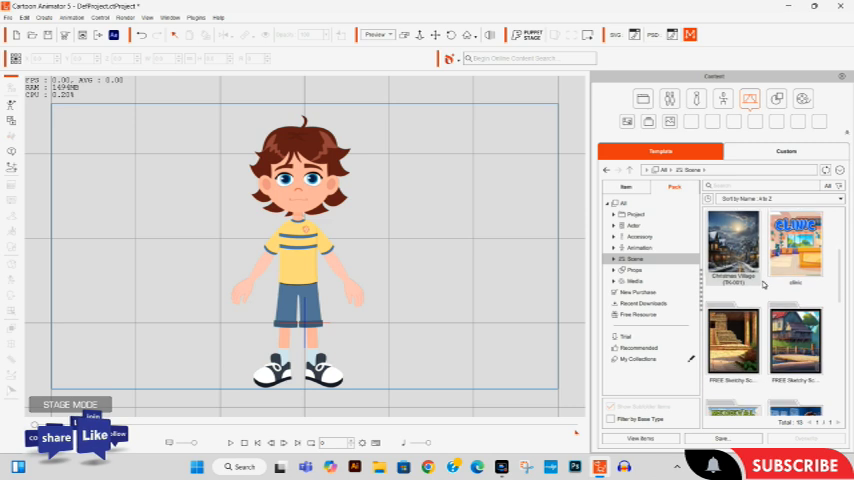
pyautogui.scroll(-1, 763, 285)
pyautogui.scroll(-1, 763, 285)
pyautogui.scroll(-1, 763, 285)
pyautogui.scroll(-1, 763, 285)
pyautogui.scroll(-1, 763, 285)
pyautogui.scroll(-2, 763, 285)
pyautogui.scroll(-1, 763, 285)
pyautogui.scroll(-1, 763, 285)
pyautogui.scroll(-1, 765, 298)
pyautogui.scroll(1, 765, 298)
pyautogui.scroll(1, 765, 298)
pyautogui.scroll(1, 765, 298)
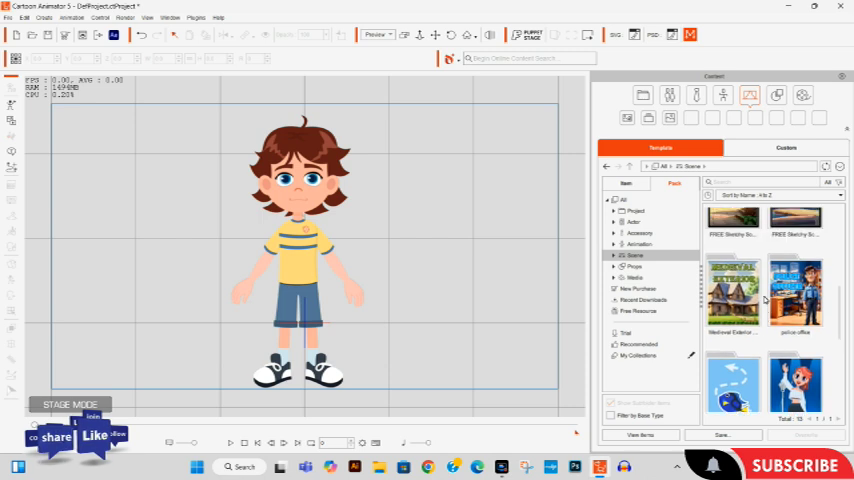
pyautogui.scroll(1, 765, 298)
pyautogui.scroll(1, 765, 298)
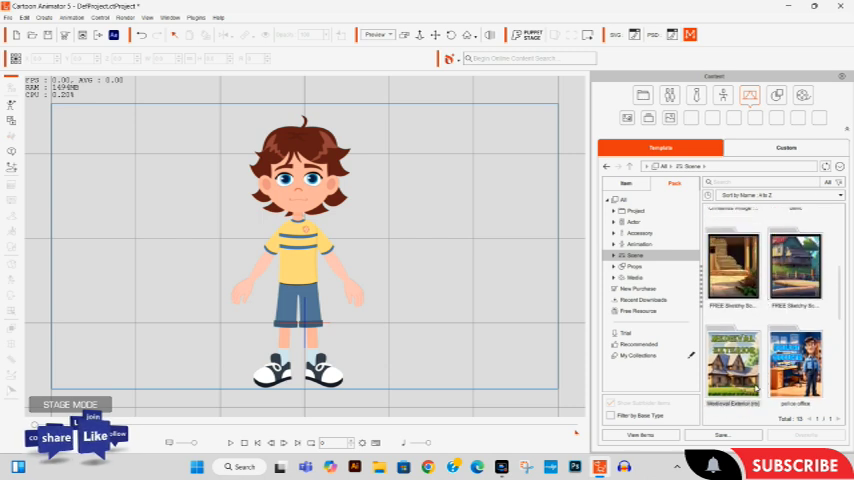
pyautogui.click(727, 368)
pyautogui.doubleClick(733, 368)
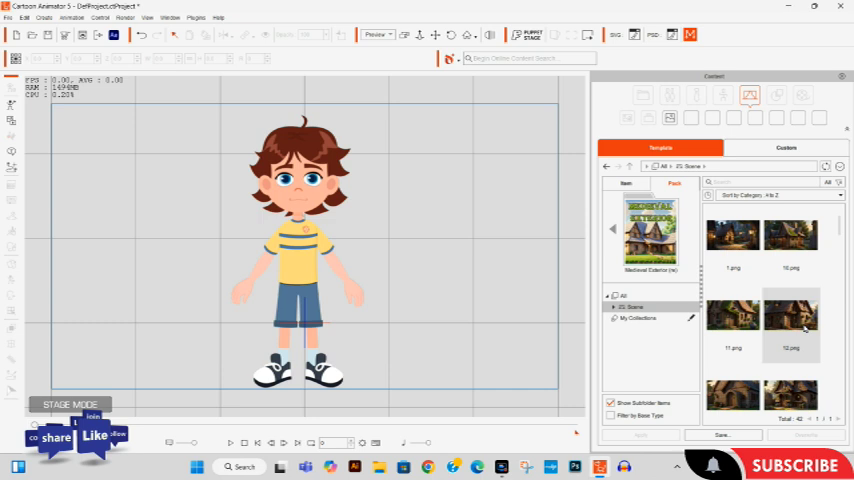
pyautogui.scroll(-1, 734, 321)
pyautogui.scroll(-1, 787, 300)
pyautogui.doubleClick(786, 300)
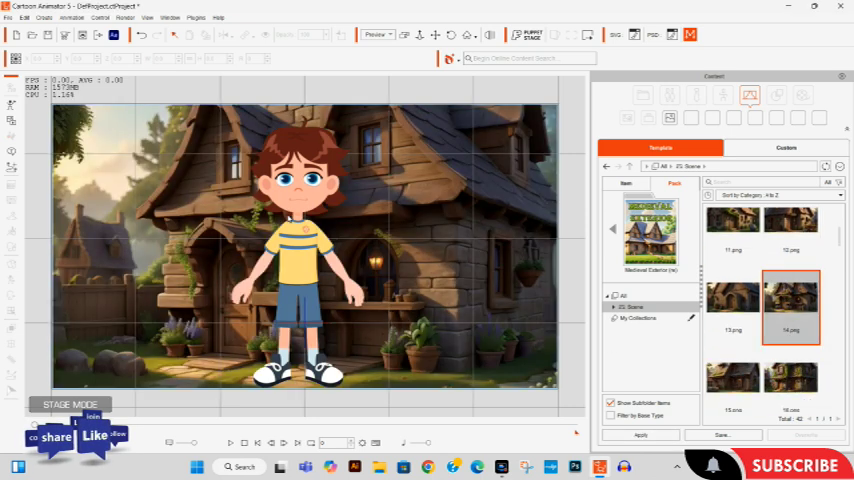
# Shrink the boy to stand in front of the house, then go back in the library
pyautogui.click(198, 145)
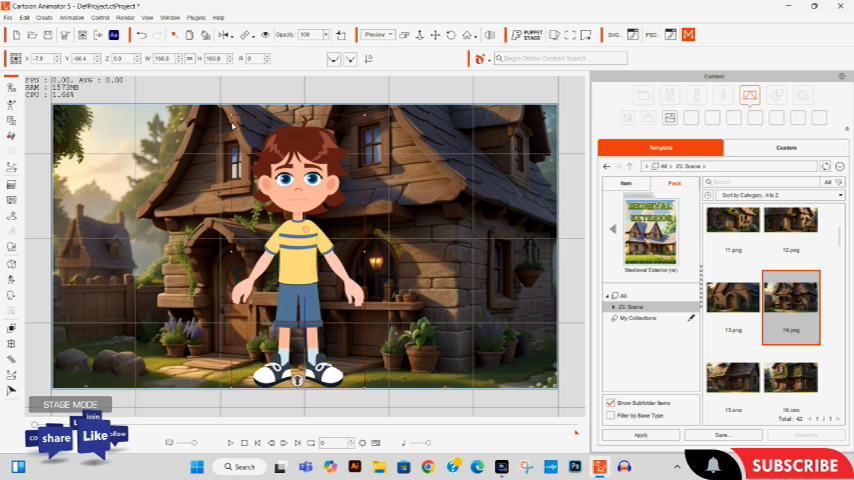
pyautogui.moveTo(231, 118); pyautogui.dragTo(323, 215)
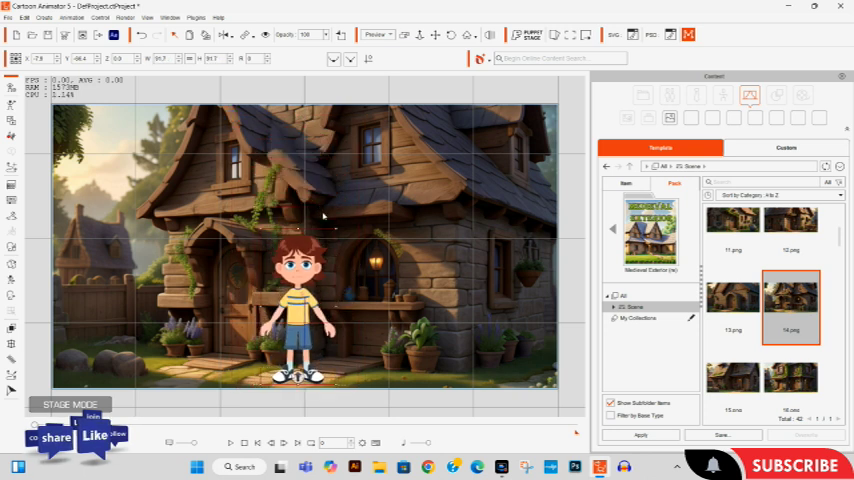
pyautogui.click(368, 293)
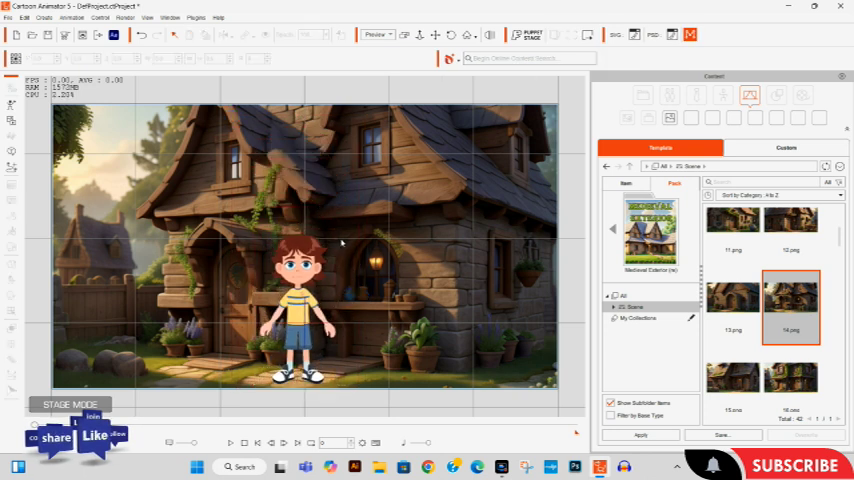
pyautogui.click(604, 167)
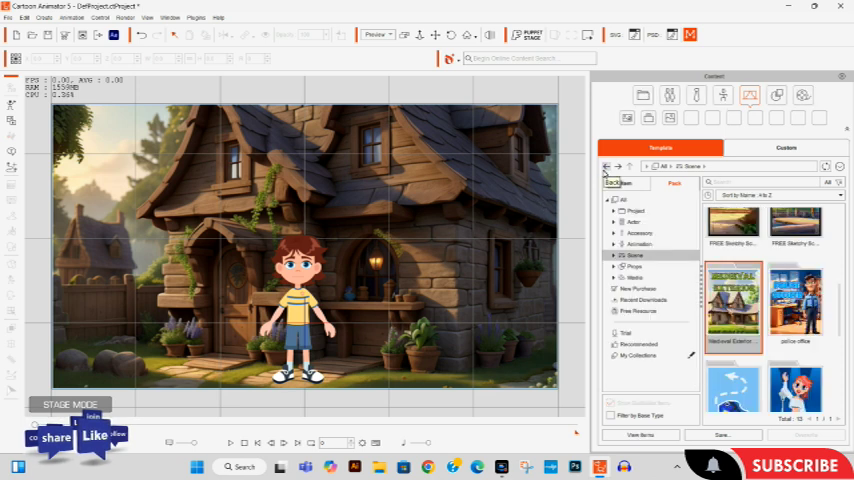
pyautogui.click(604, 167)
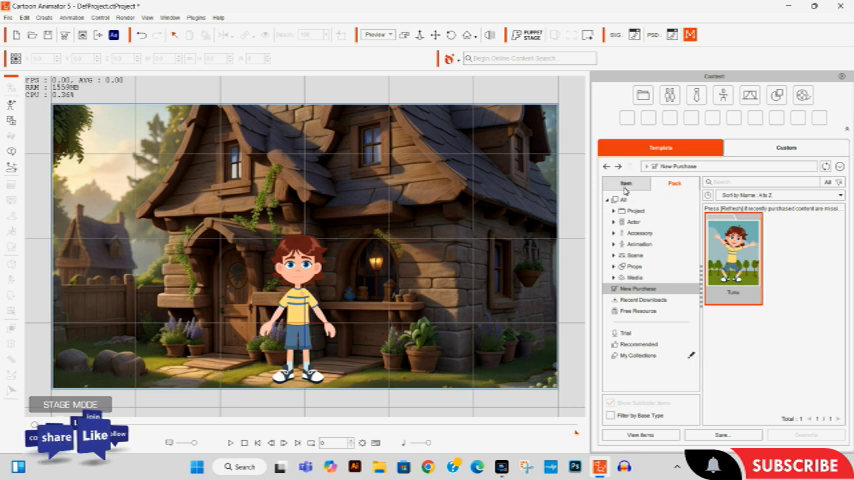
# Browse Animation > 2D Motion > G3 Human > Human Basic Motion > Front > 06_Dance
pyautogui.click(625, 190)
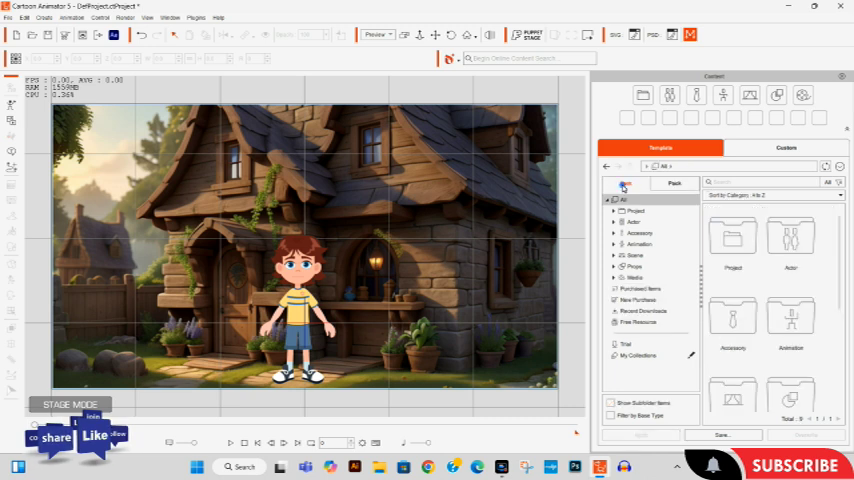
pyautogui.click(636, 244)
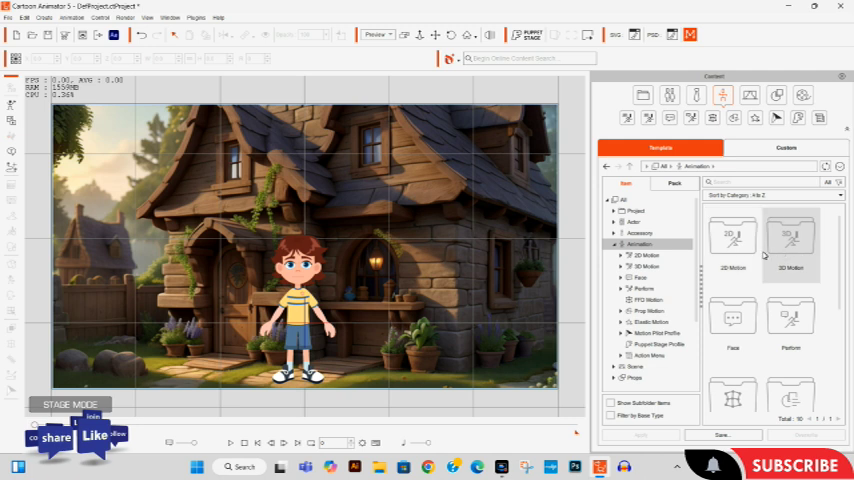
pyautogui.doubleClick(728, 242)
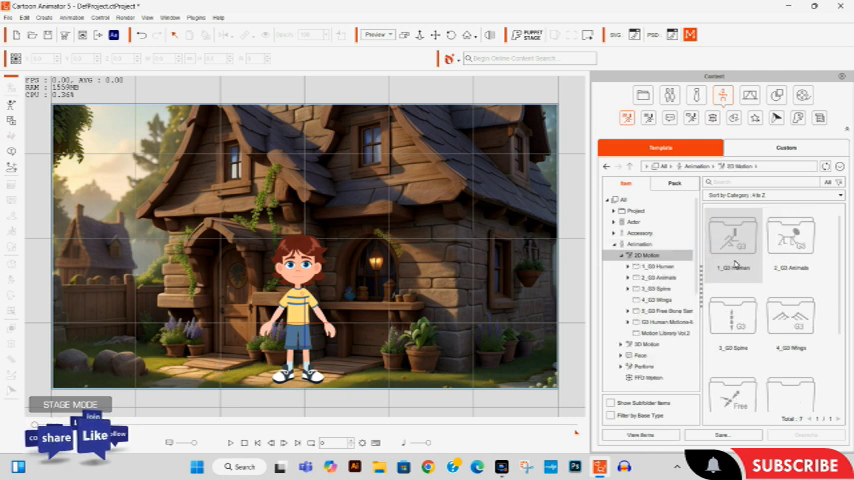
pyautogui.doubleClick(733, 240)
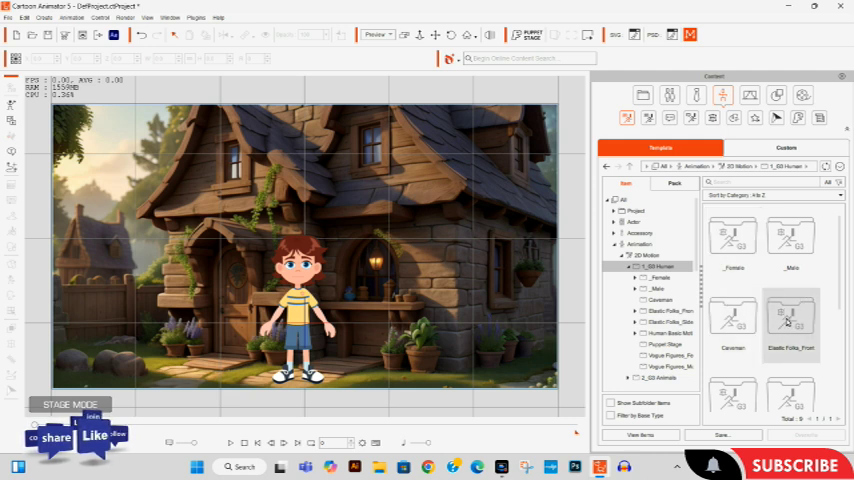
pyautogui.scroll(-2, 783, 337)
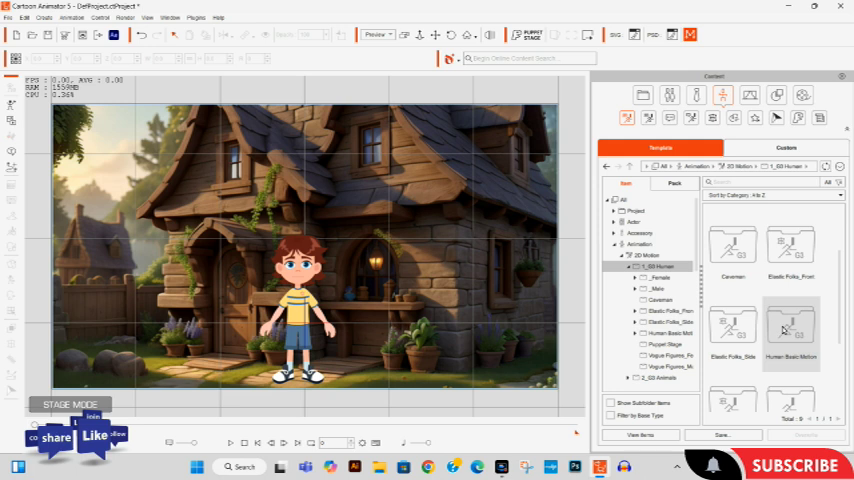
pyautogui.scroll(-1, 783, 328)
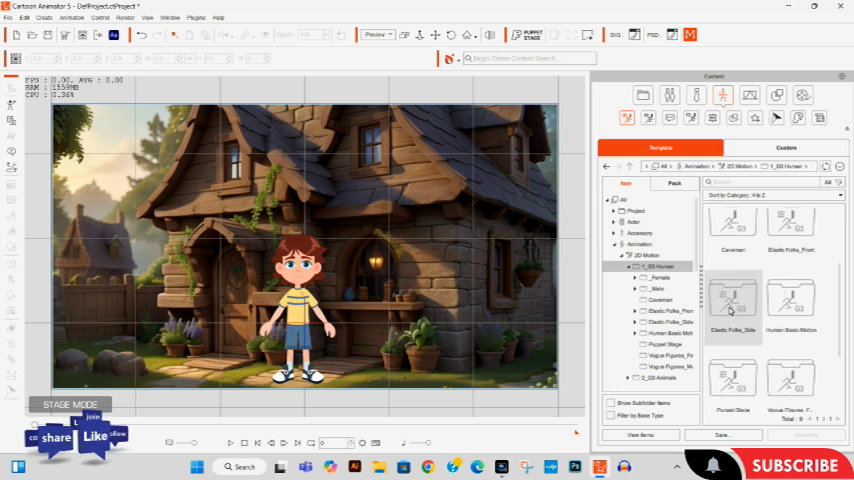
pyautogui.doubleClick(790, 305)
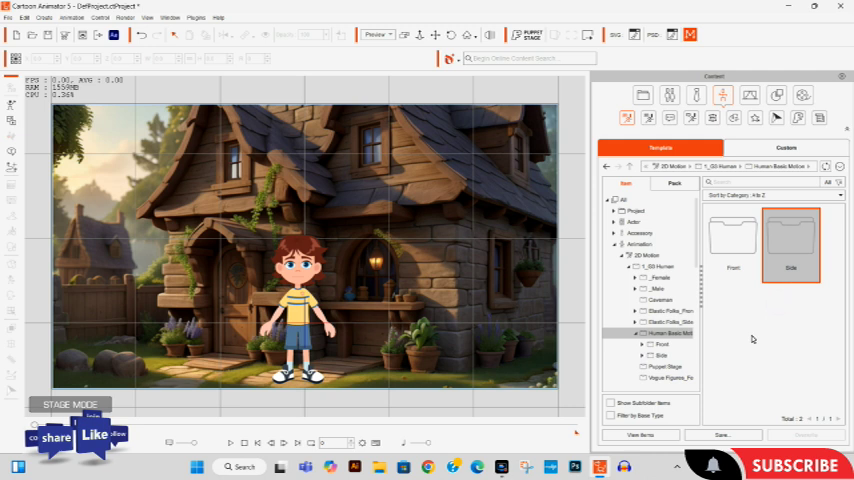
pyautogui.click(728, 251)
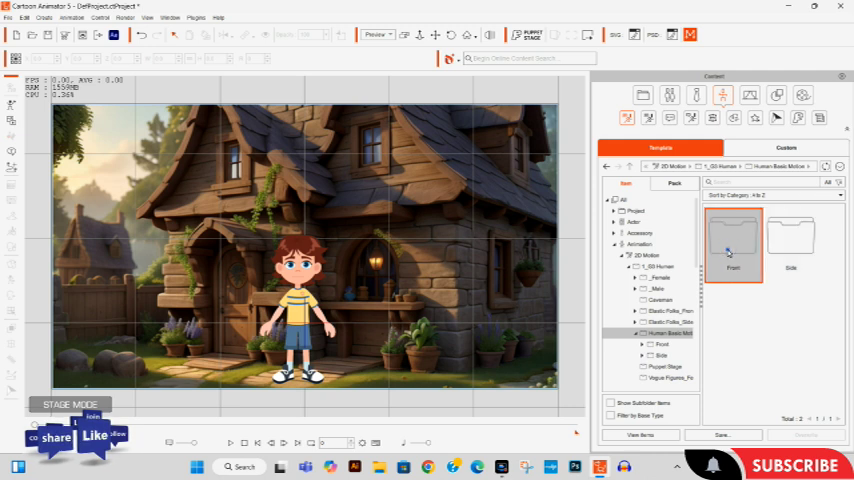
pyautogui.doubleClick(728, 251)
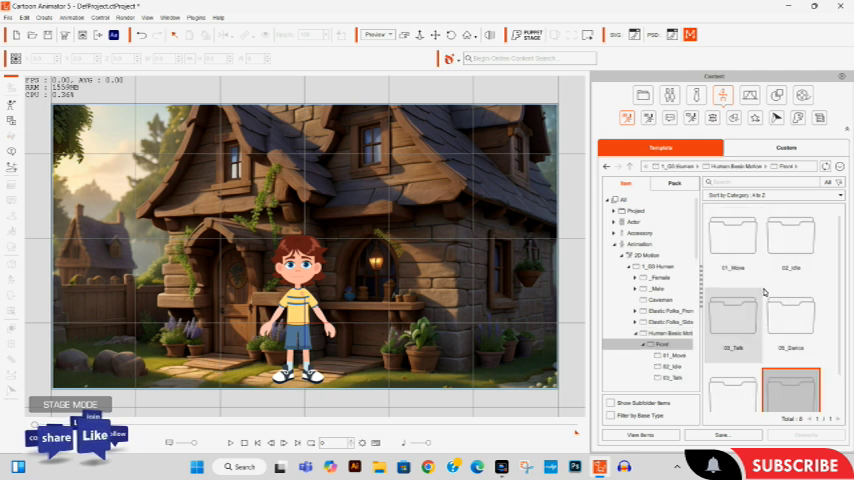
pyautogui.scroll(-1, 764, 291)
pyautogui.click(788, 318)
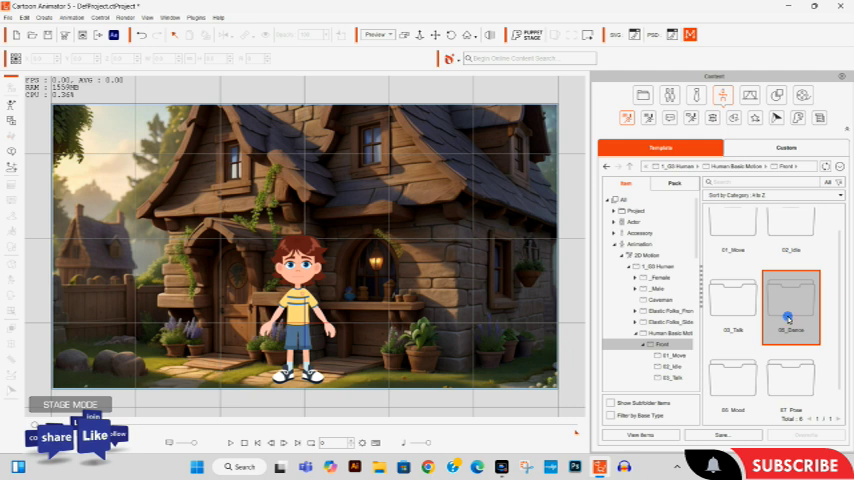
pyautogui.doubleClick(788, 318)
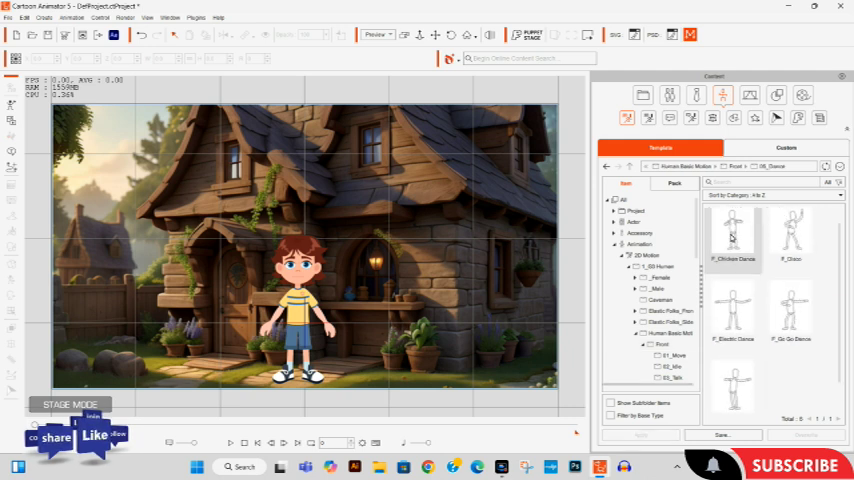
# Try the F_Chicken Dance, F_Disco, F_Electric Dance and F_Go Go Dance motions on the boy
pyautogui.click(323, 260)
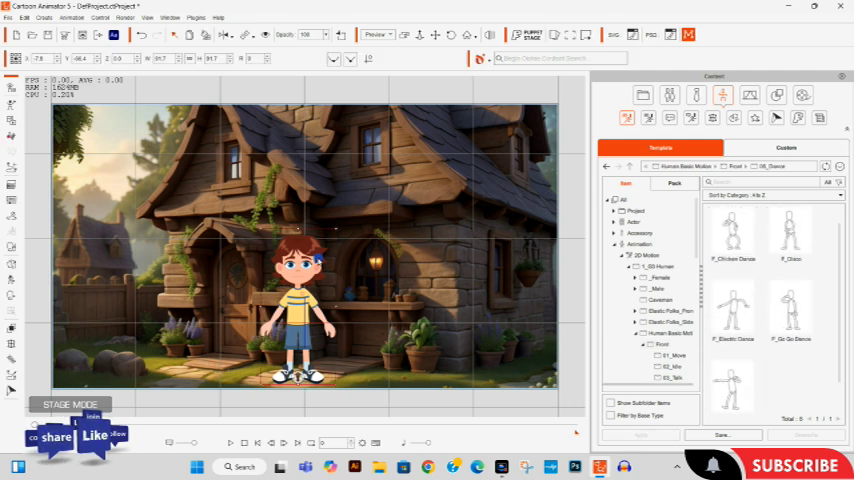
pyautogui.doubleClick(713, 250)
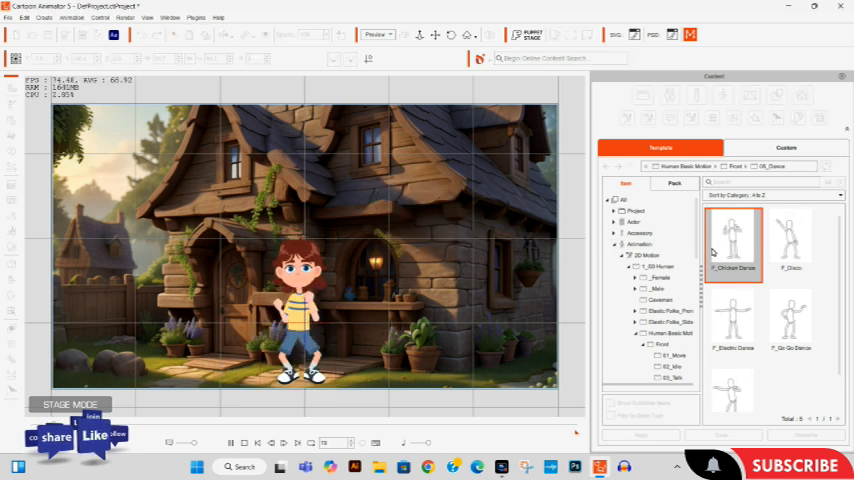
pyautogui.click(781, 243)
pyautogui.doubleClick(781, 243)
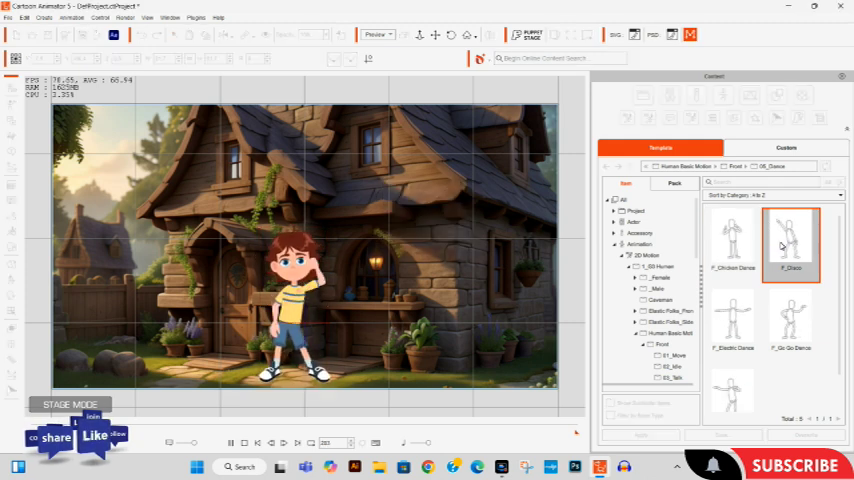
pyautogui.click(730, 318)
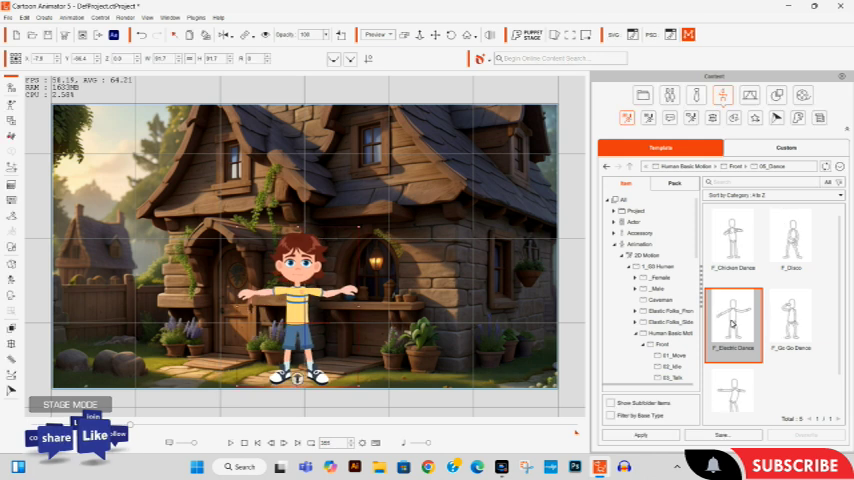
pyautogui.doubleClick(782, 323)
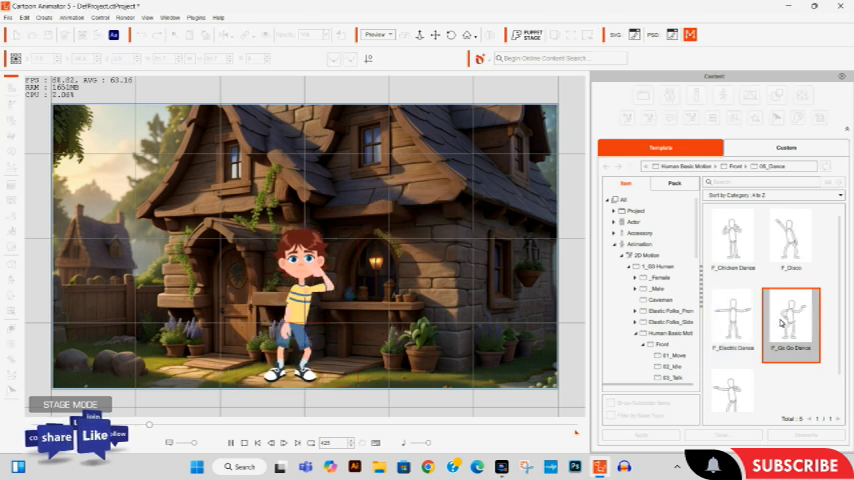
pyautogui.scroll(-2, 731, 392)
# Apply F_Hula Dance to the boy and play it back, then stop
pyautogui.click(731, 392)
pyautogui.doubleClick(731, 370)
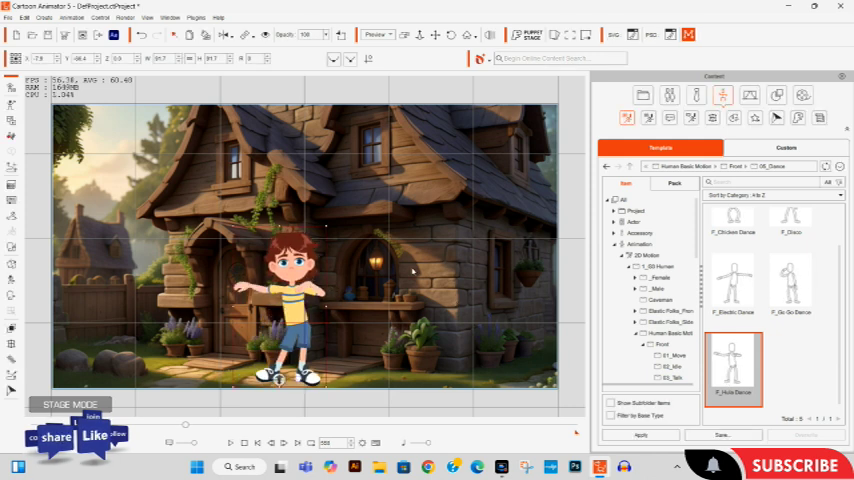
pyautogui.click(243, 443)
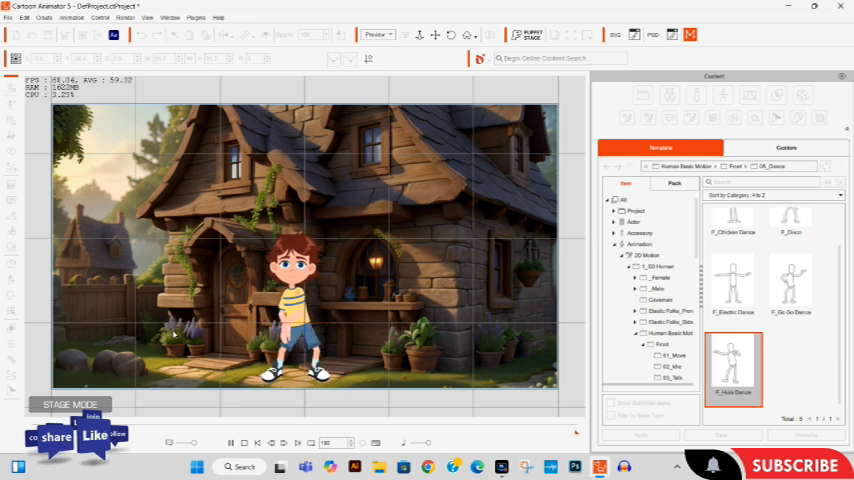
pyautogui.click(243, 442)
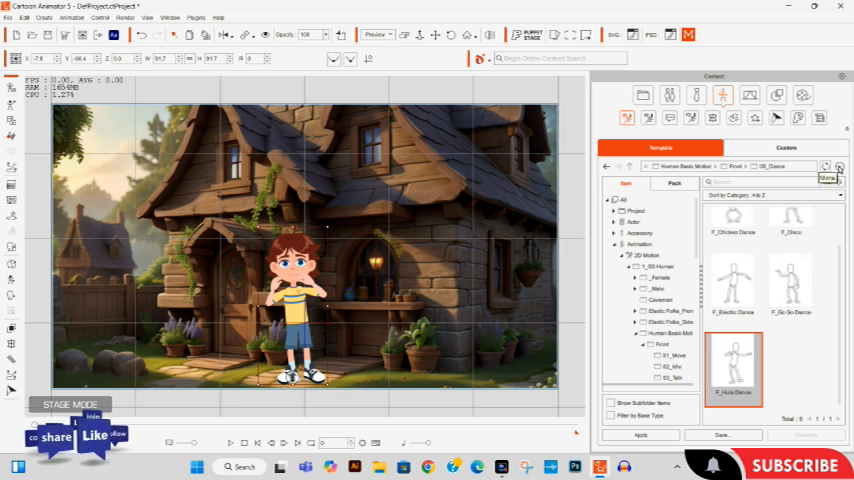
# Open the Packager from the Content panel menu and browse the Background and Props categories
pyautogui.click(839, 168)
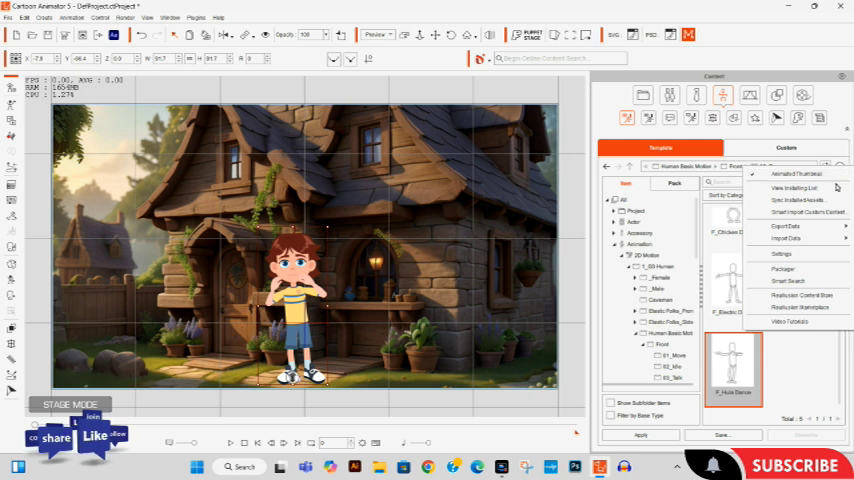
pyautogui.click(795, 270)
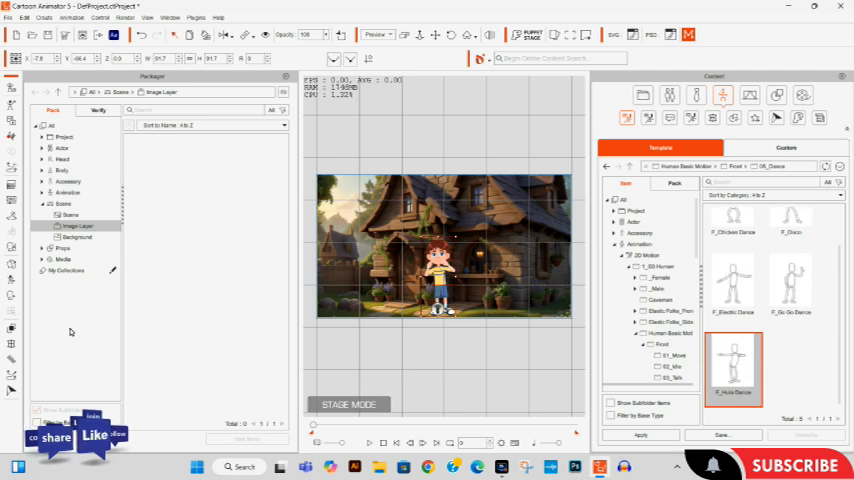
pyautogui.click(75, 237)
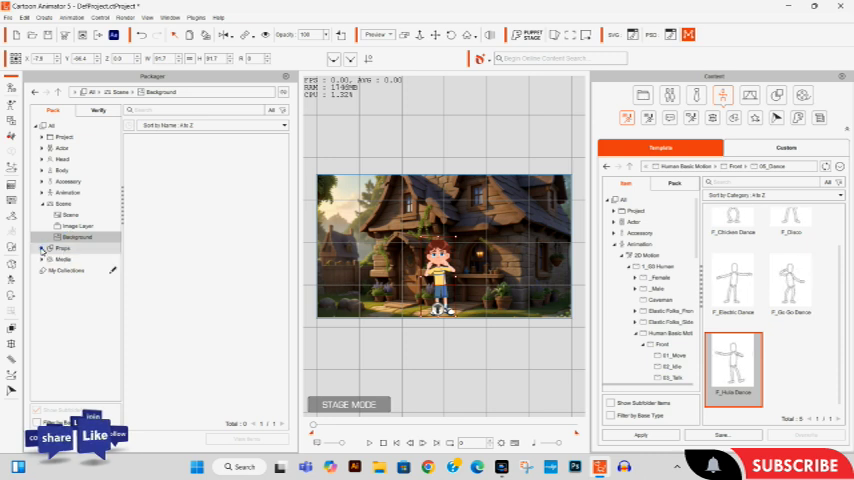
pyautogui.click(42, 249)
pyautogui.click(42, 249)
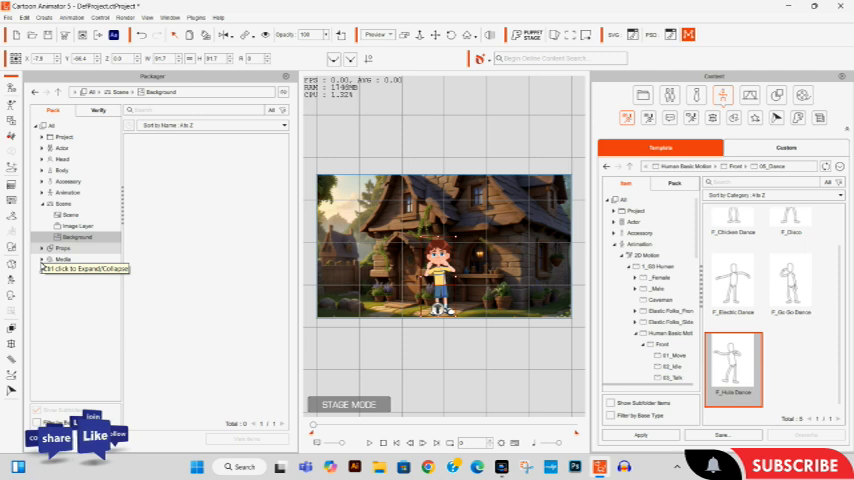
pyautogui.click(42, 260)
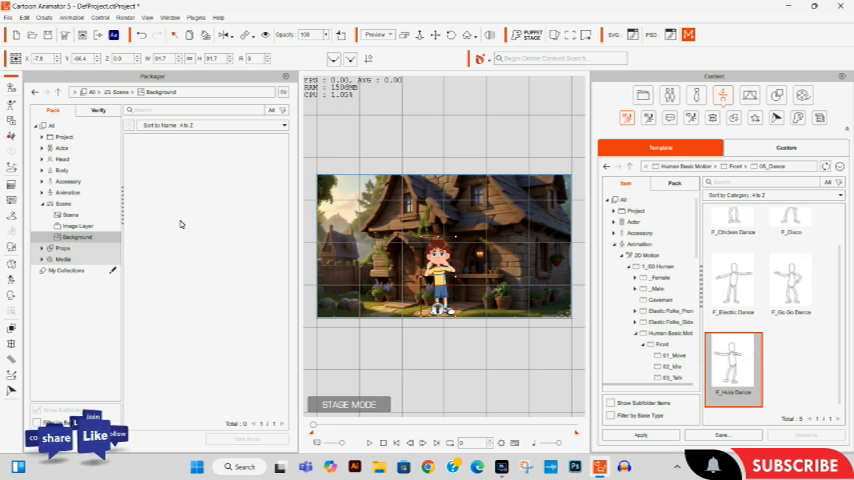
# Browse the Project, Actor and Head categories, then show the Verify view with Purchased Items
pyautogui.click(60, 137)
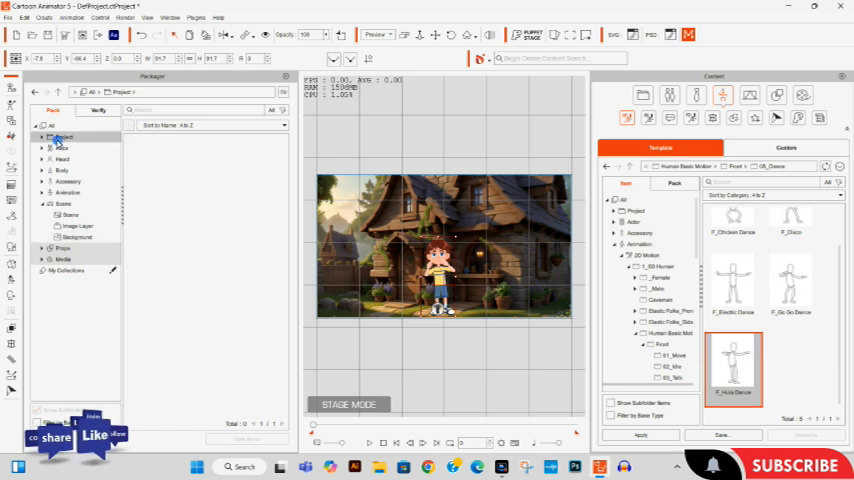
pyautogui.click(60, 148)
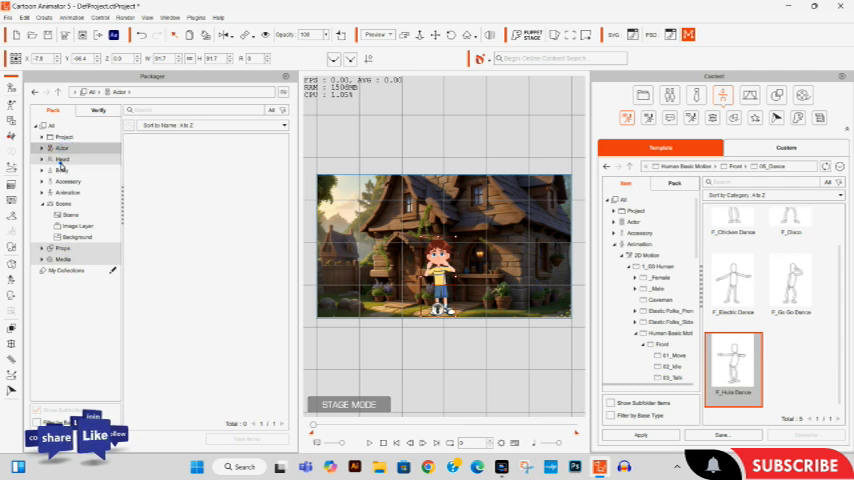
pyautogui.click(60, 159)
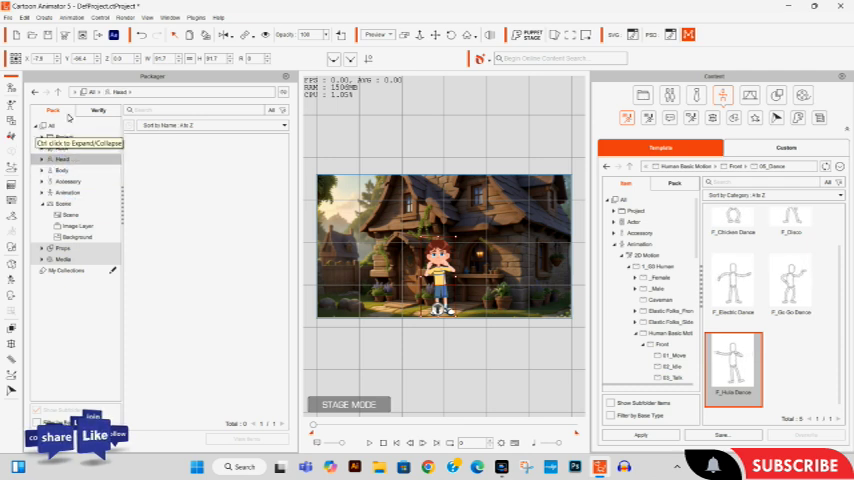
pyautogui.click(50, 125)
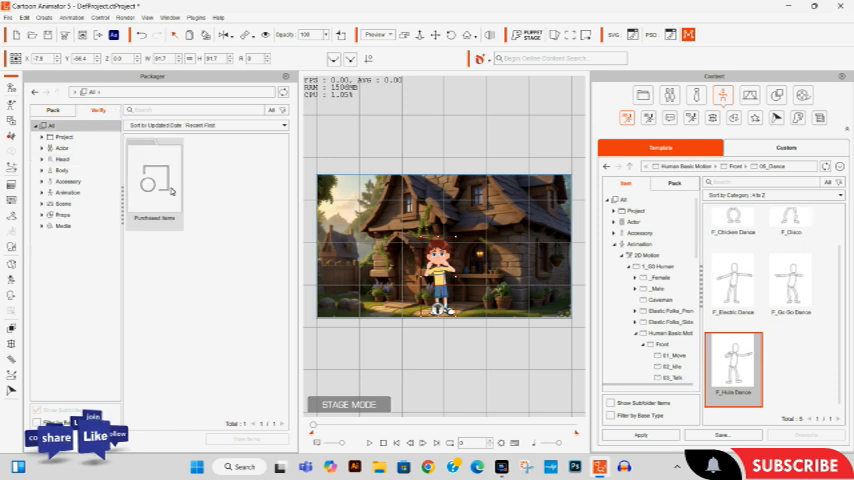